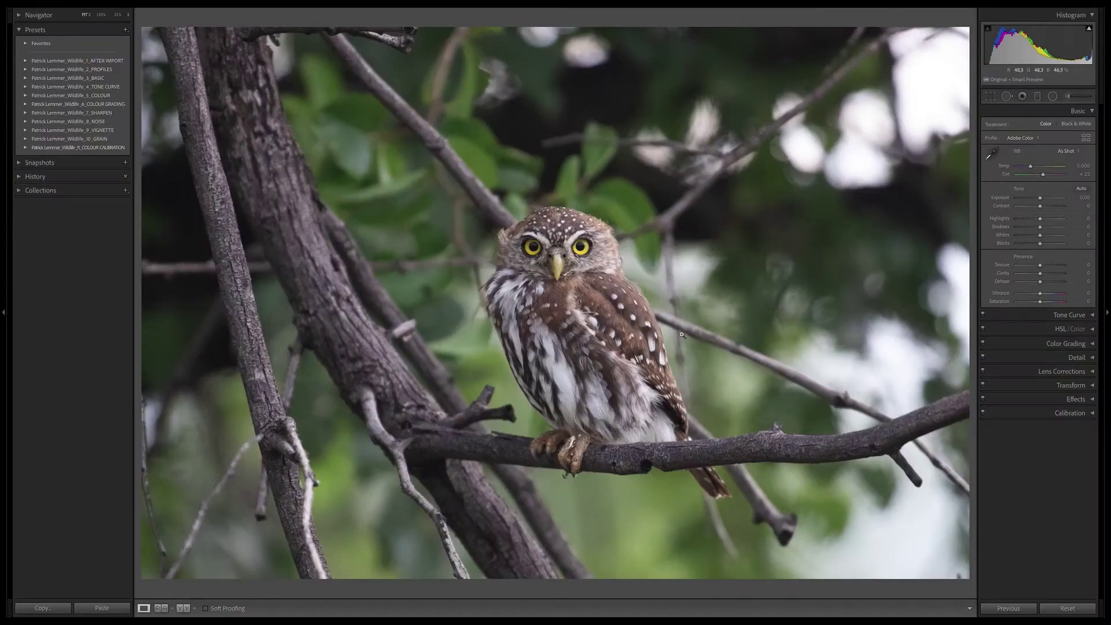
- Apply the Camera Standard profile from the wildlife PROFILES preset group
left_click(55, 61)
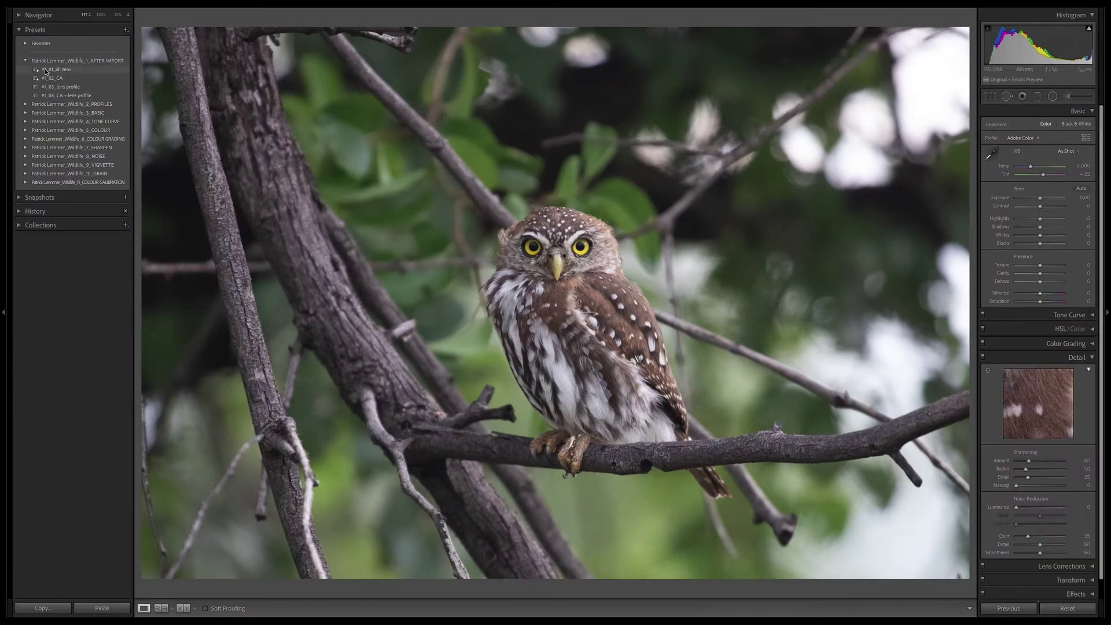
left_click(63, 105)
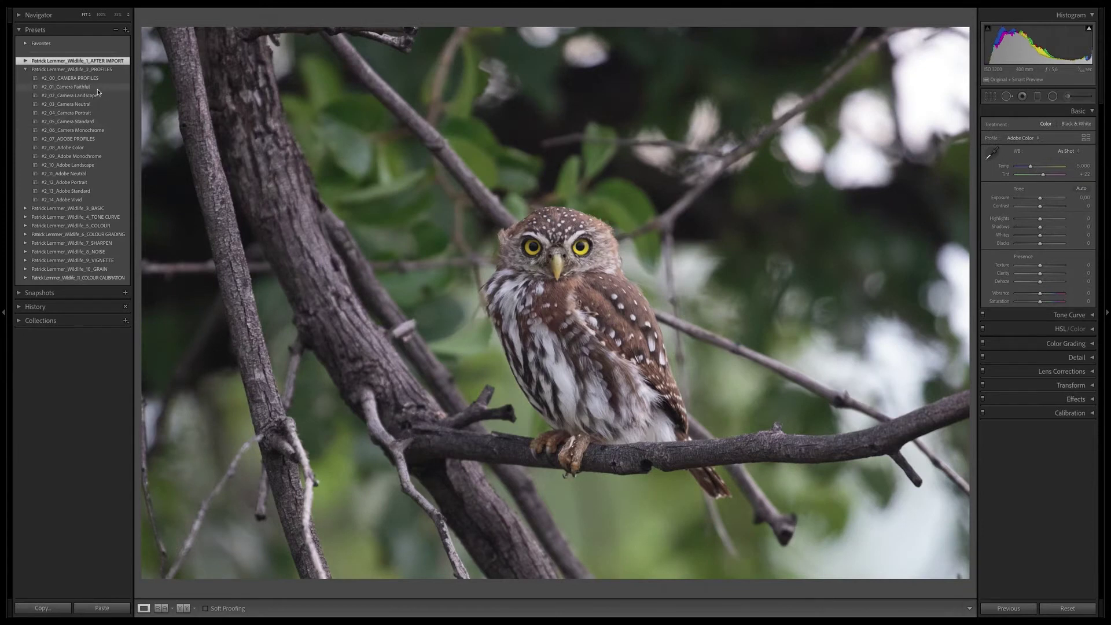
left_click(110, 124)
left_click(68, 208)
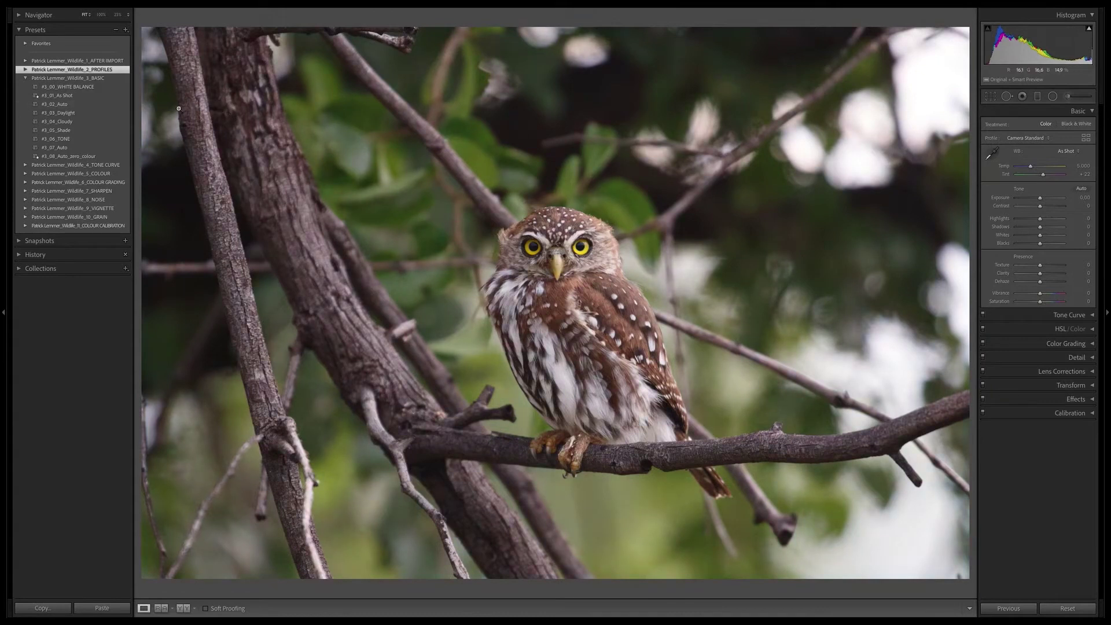
- Apply Auto white balance and auto tone presets, then set Whites +6 and Blacks -34
left_click(102, 104)
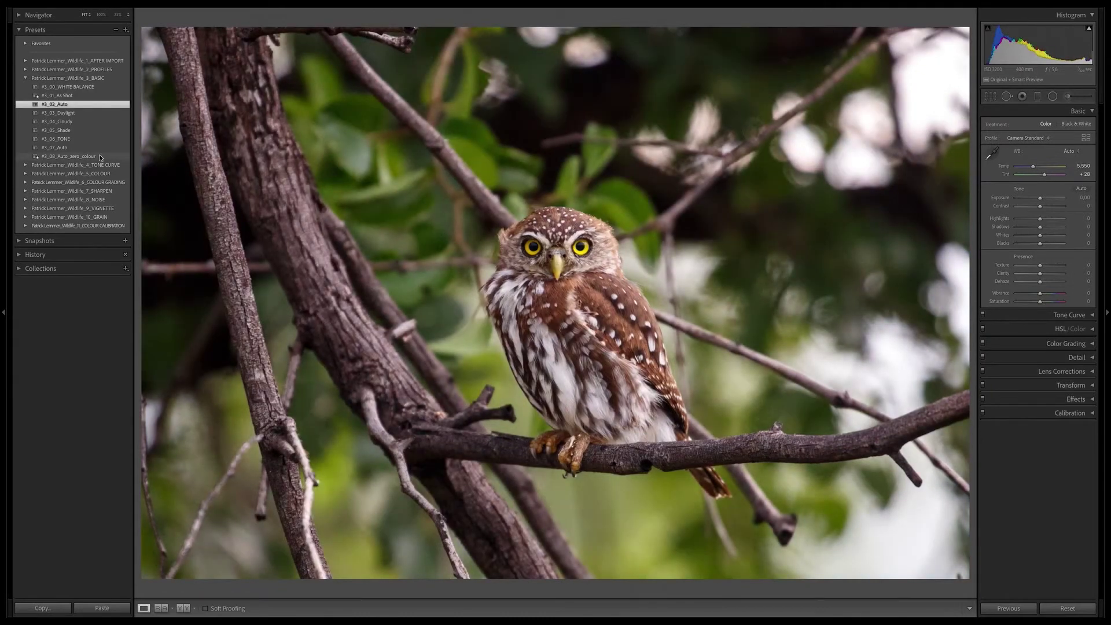
left_click(99, 156)
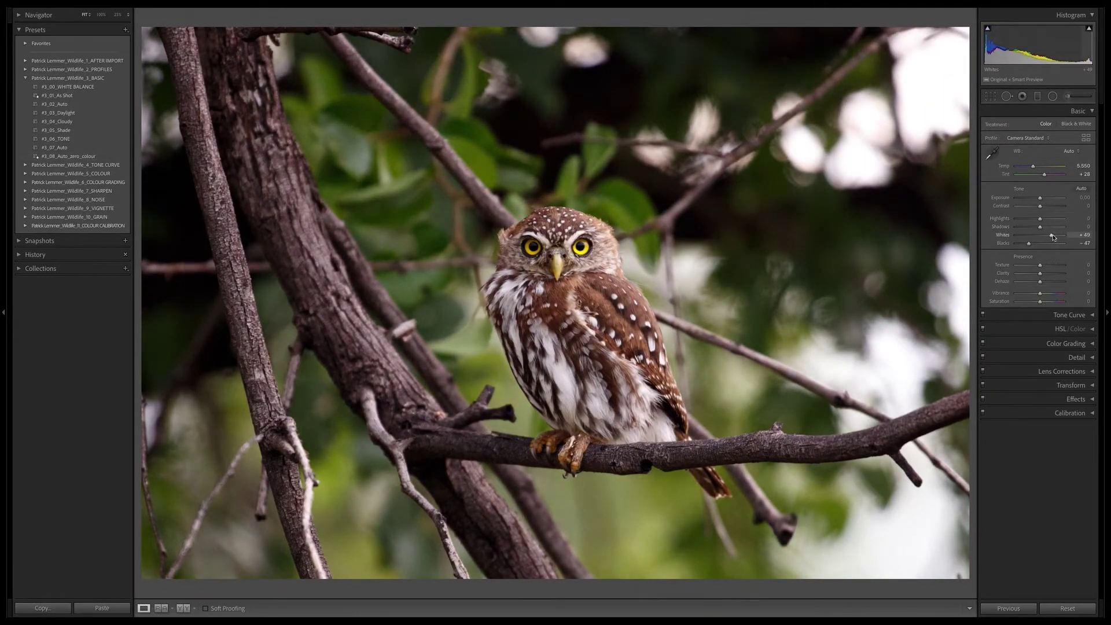
left_click_drag(1050, 237, 1042, 235)
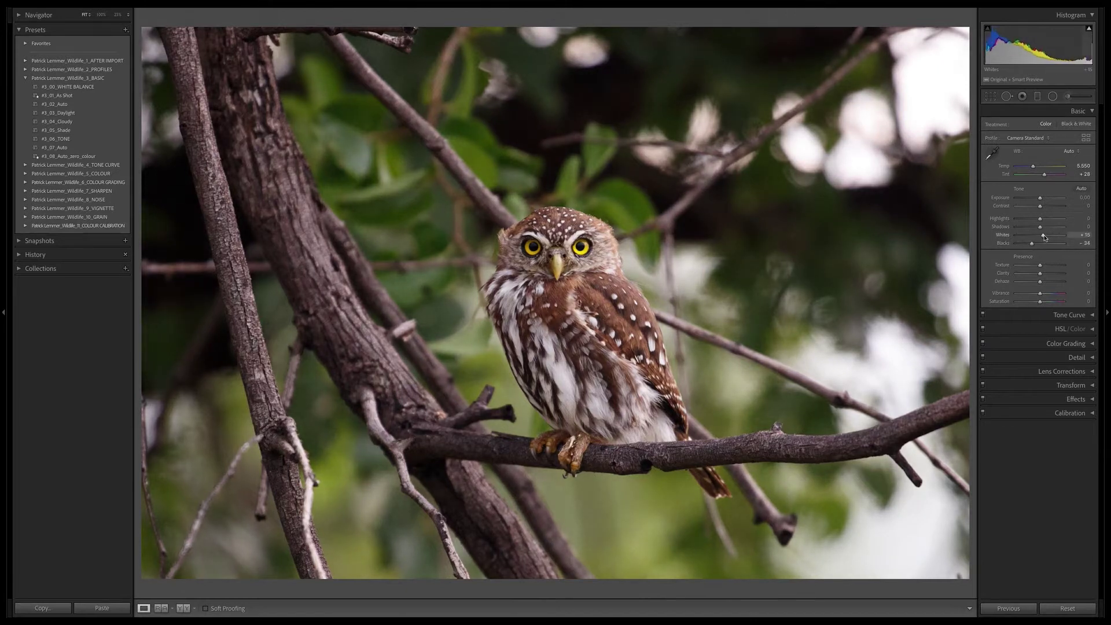
- Experiment with midtone points on the tone curve, leaving it Linear
left_click(1069, 315)
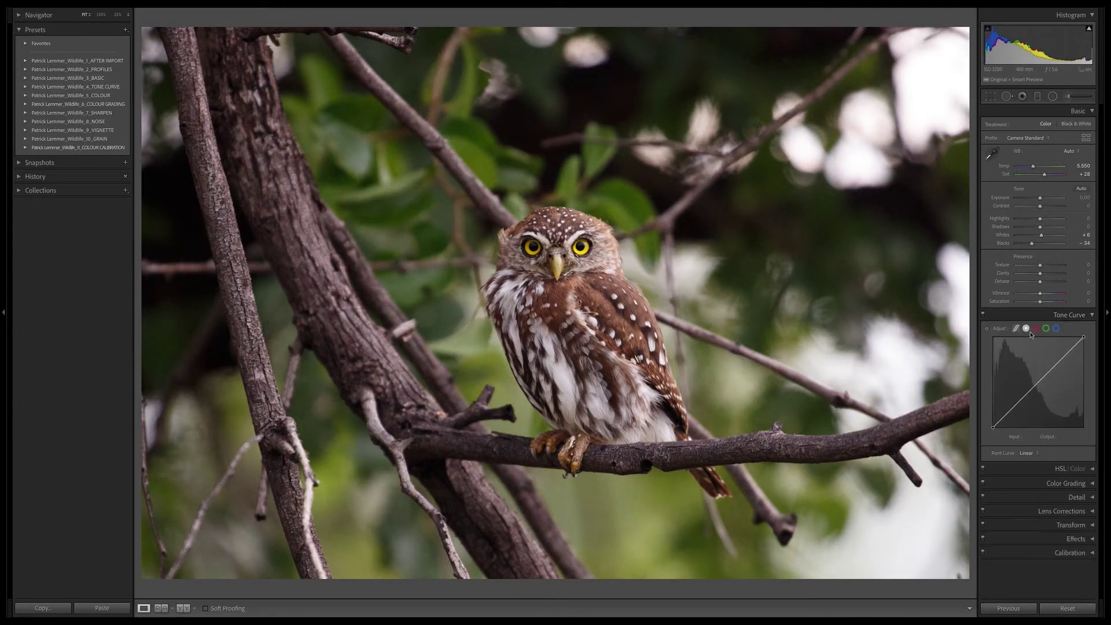
left_click_drag(1001, 422, 1033, 391)
left_click(1033, 389)
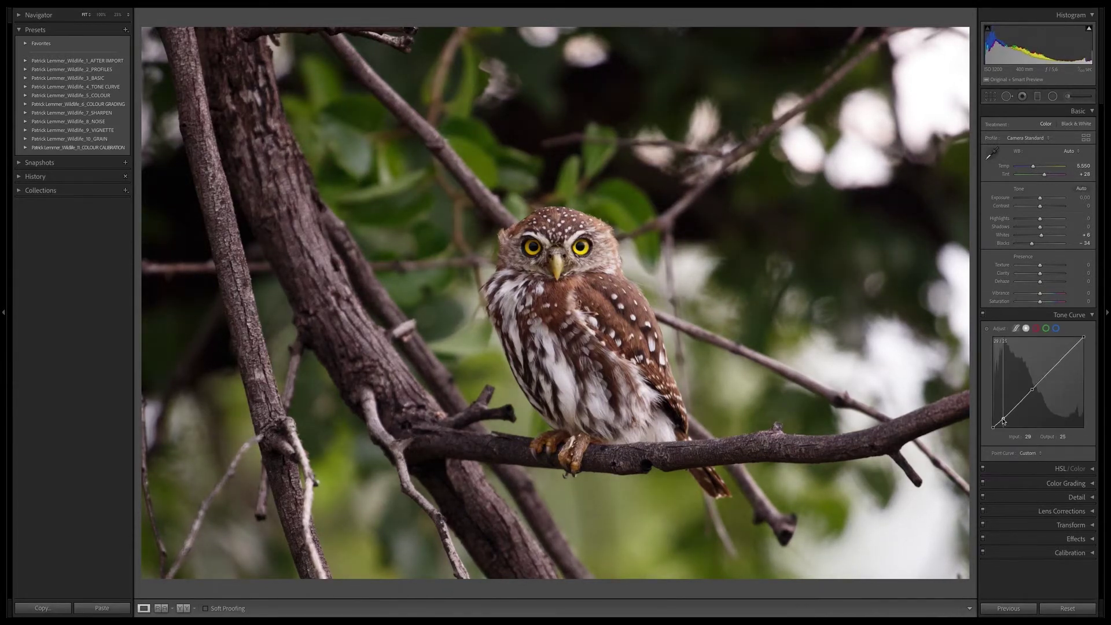
left_click_drag(1032, 389, 1034, 387)
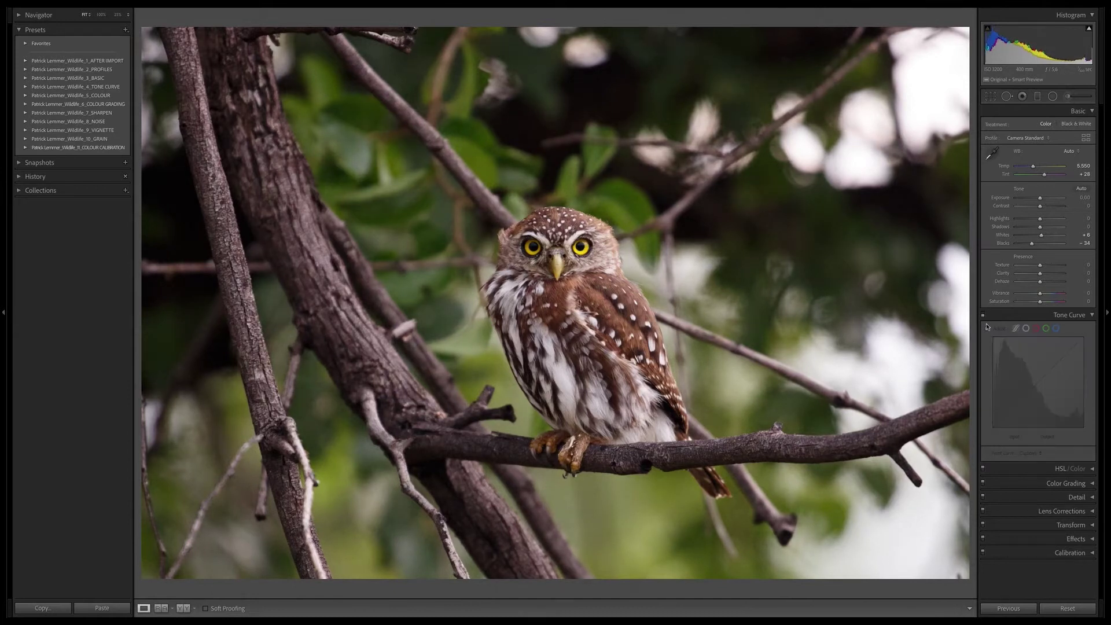
left_click(70, 87)
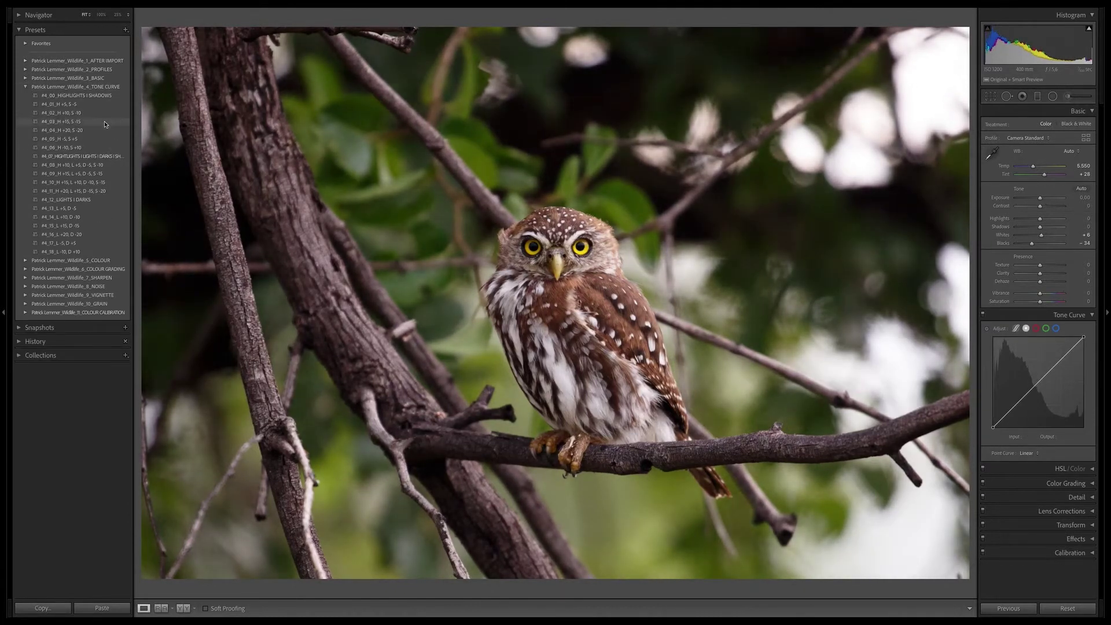
- Apply the H +15, S -15 tone curve preset and cool white balance to Temp 5,000, Tint +22
left_click(105, 122)
left_click(25, 86)
left_click(1080, 165)
type("5200")
key("Return")
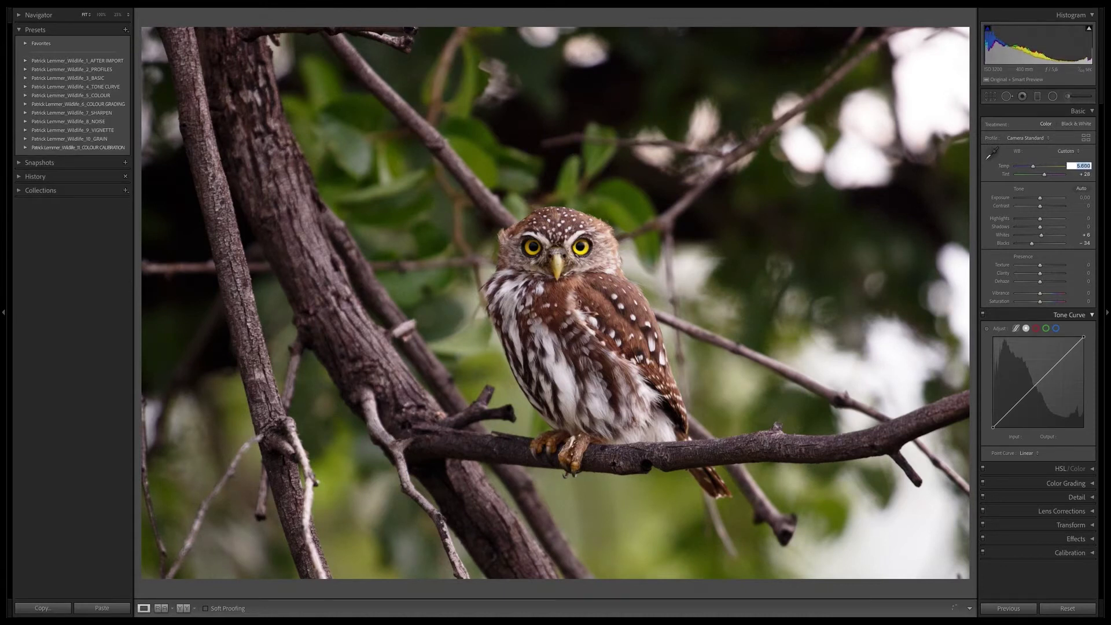
type("5050")
key("Return")
left_click_drag(1044, 174, 1043, 174)
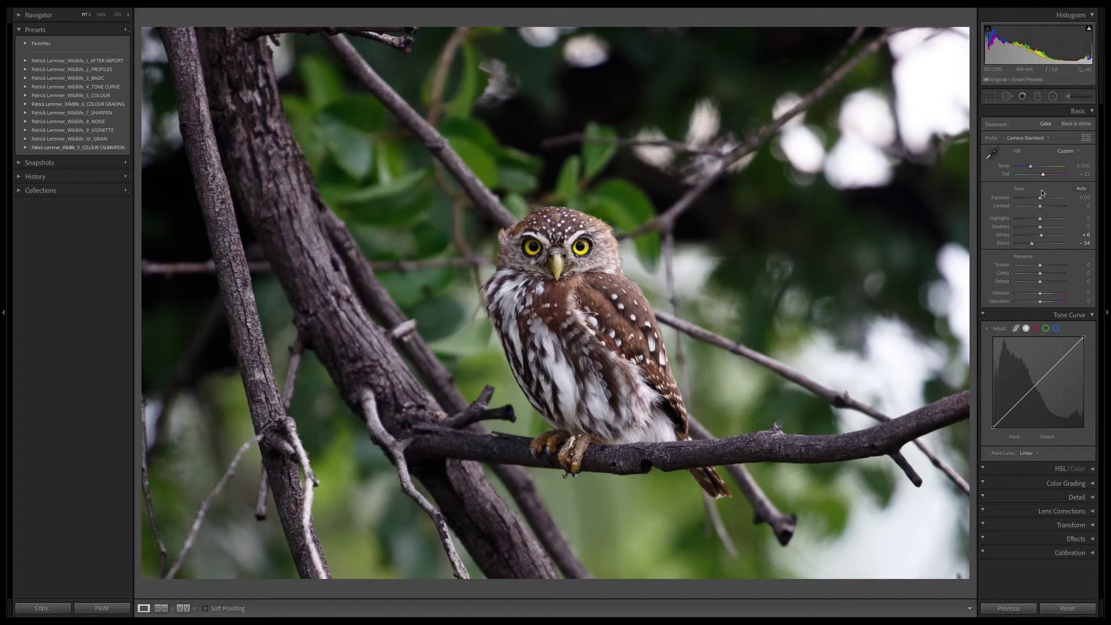
- Apply the Vibrance +10, Saturation -5 colour preset
left_click(25, 96)
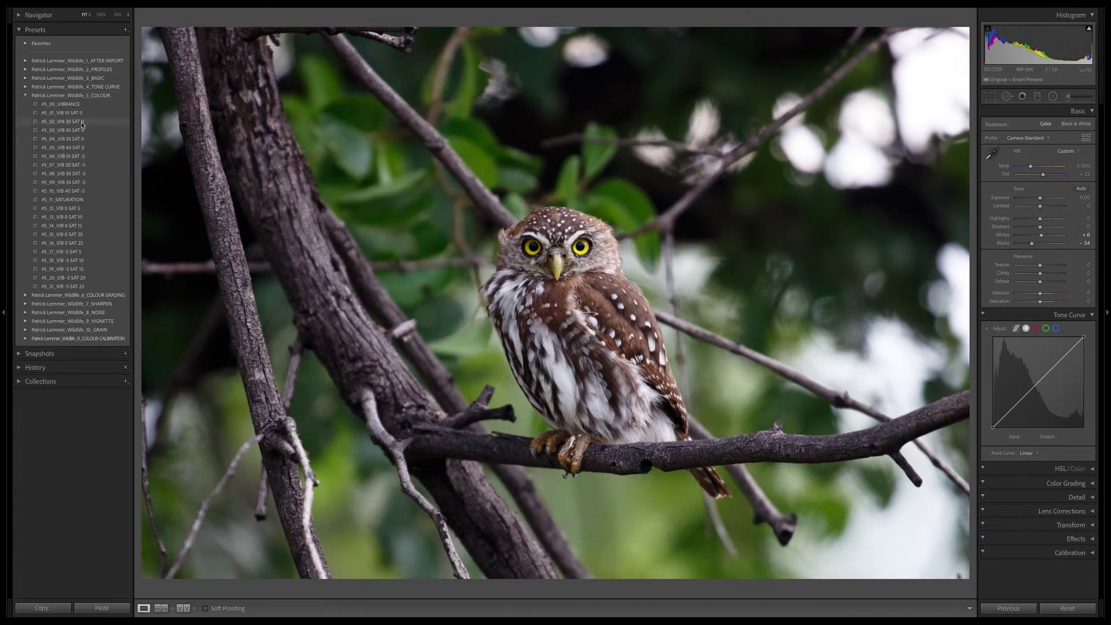
left_click(108, 156)
left_click(25, 96)
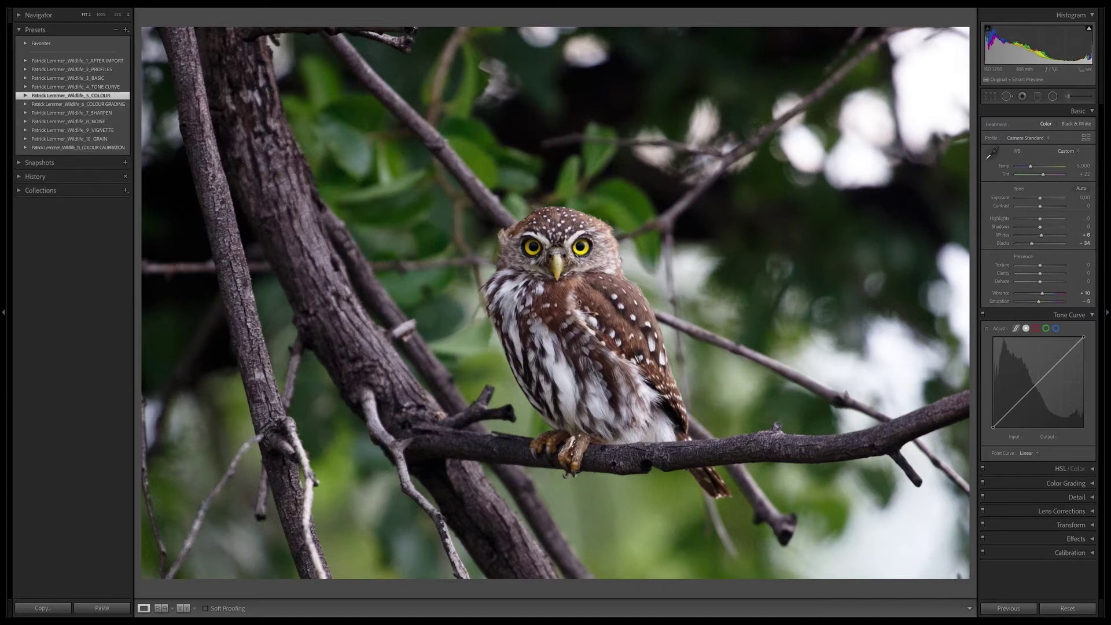
left_click(25, 113)
- Zoom to 100% and apply the High noise reduction and High sharpening presets
key("z")
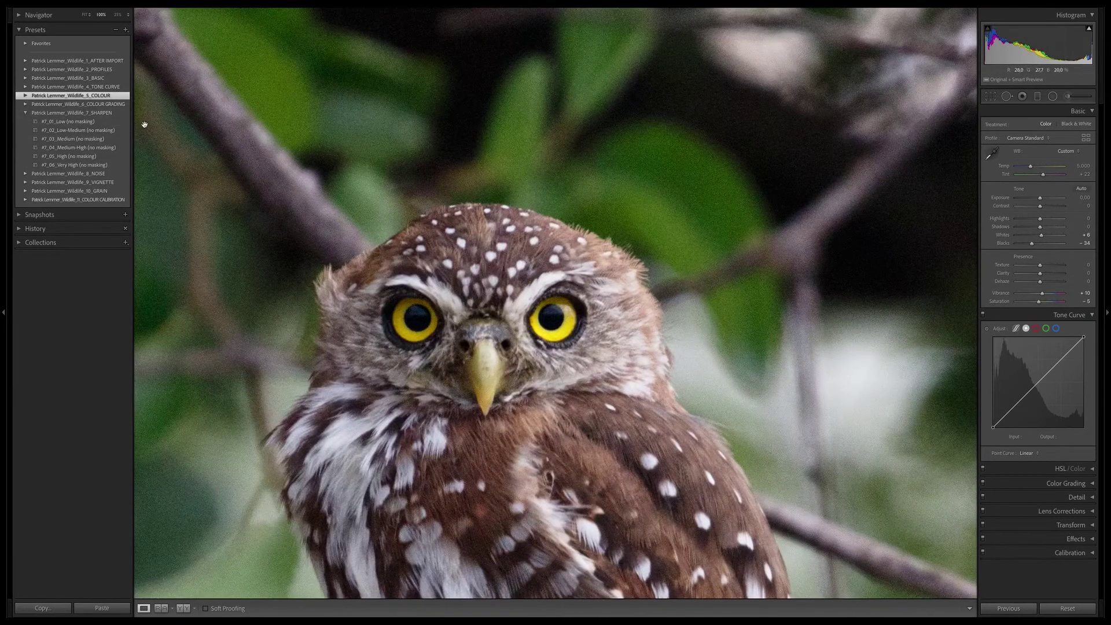
left_click(66, 173)
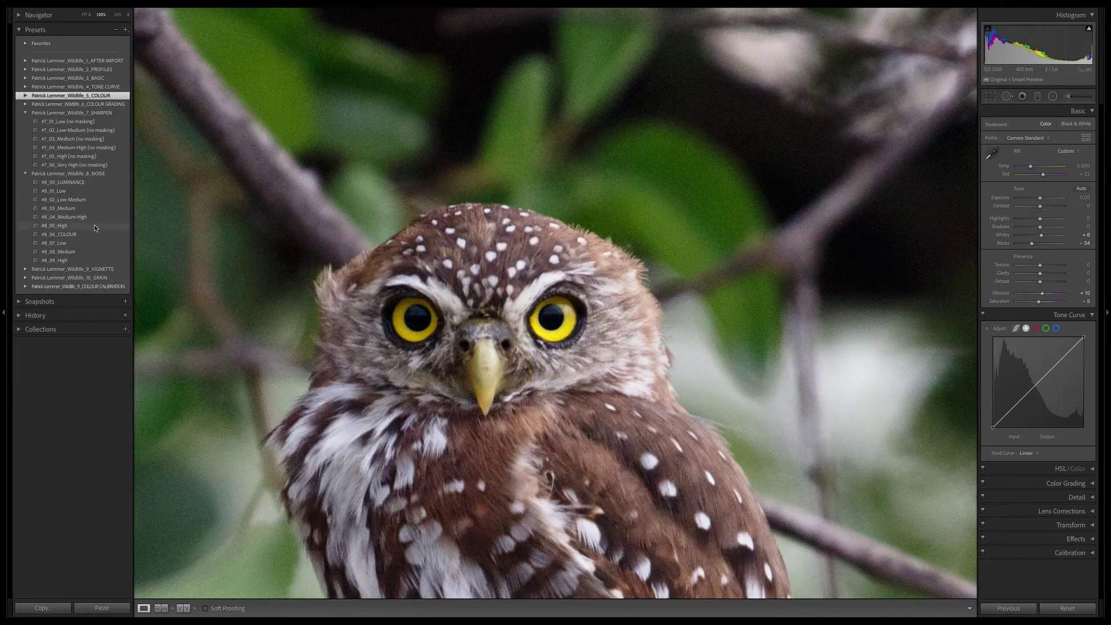
left_click(95, 226)
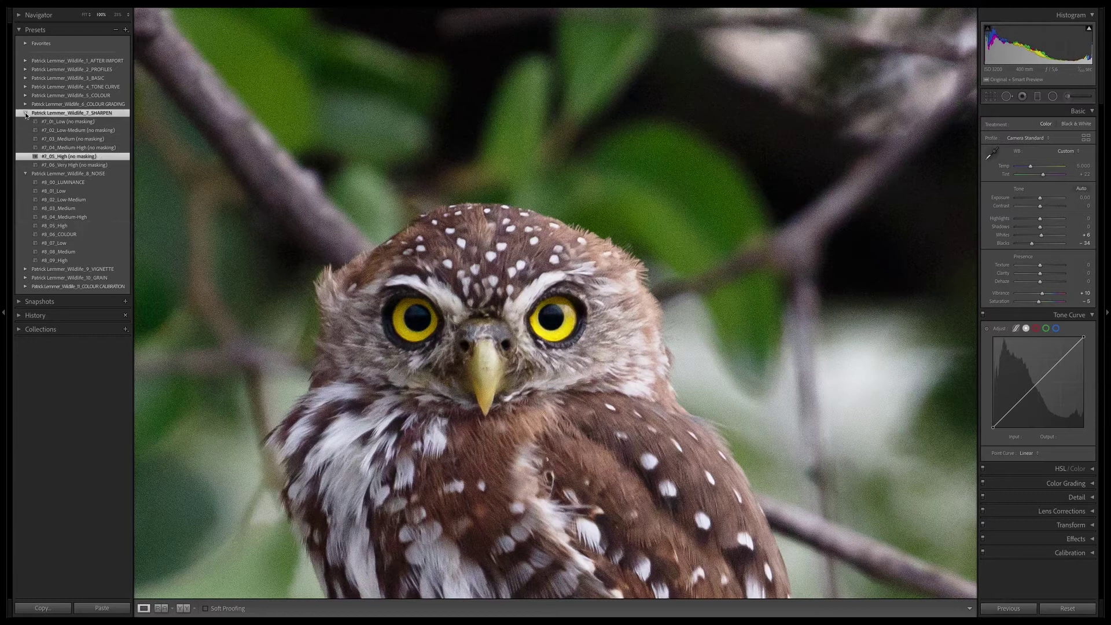
left_click(58, 113)
left_click(27, 122)
- Raise sharpening Masking to 90 while previewing edges, then check detail at 100%
left_click(1077, 497)
key("z")
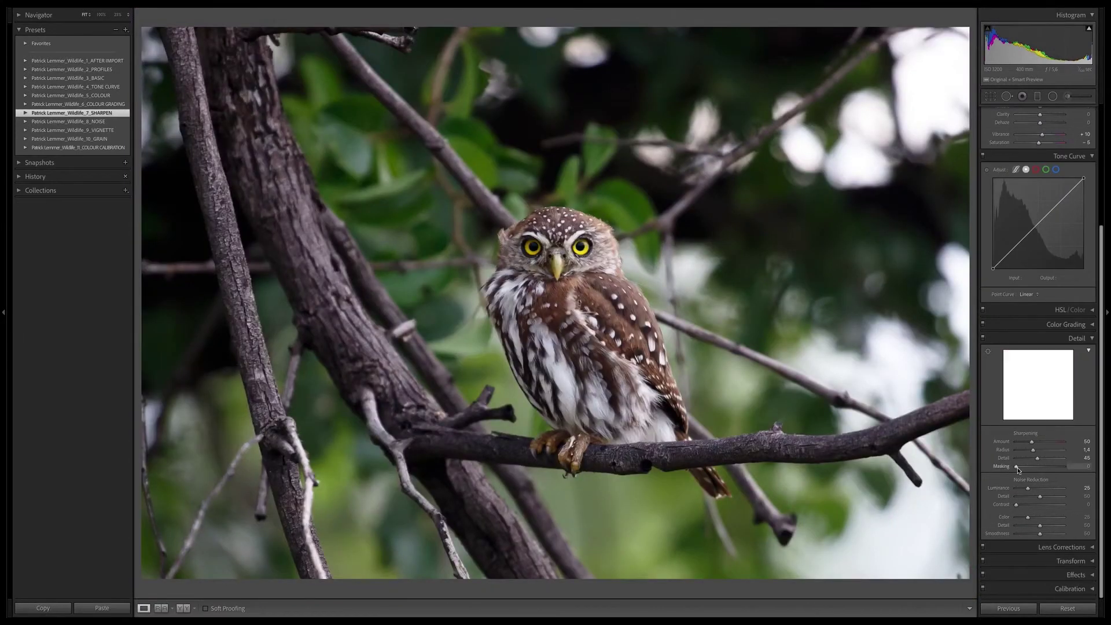
left_click_drag(1049, 466, 1064, 469)
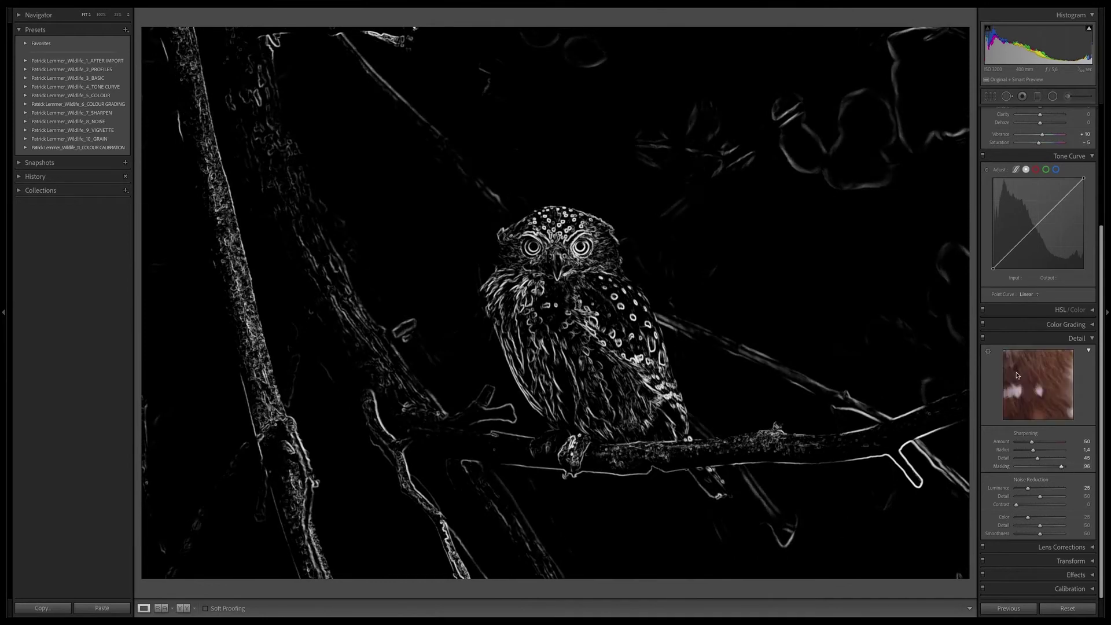
key("z")
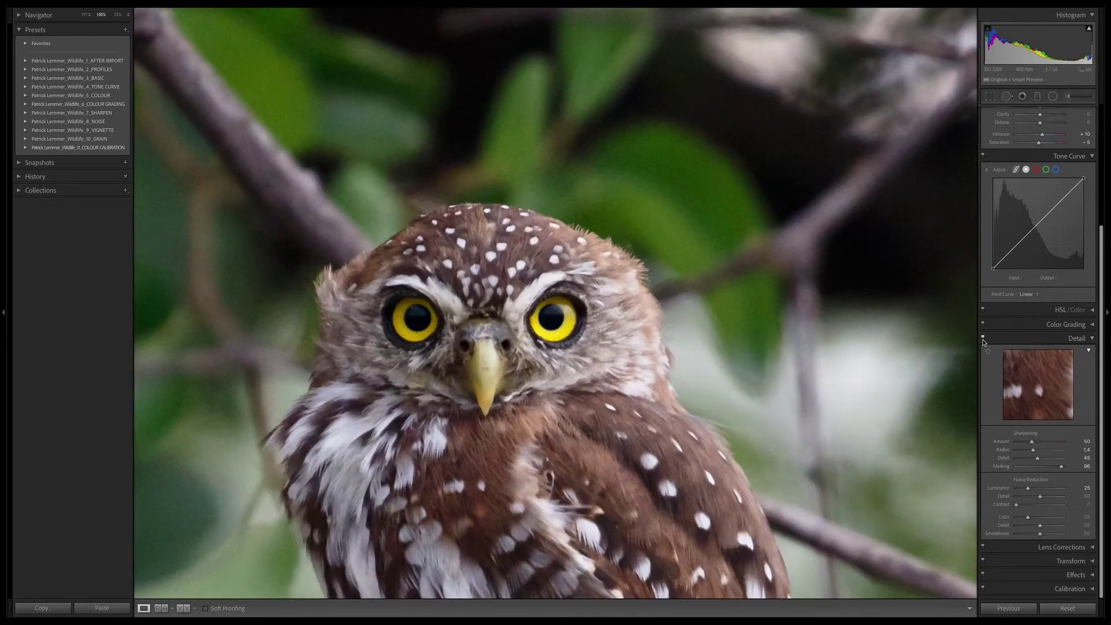
scroll(1036, 348, "up", 5)
- Compare before and after side by side, then dim the surroundings with Lights Out
key("y")
key("y")
key("l")
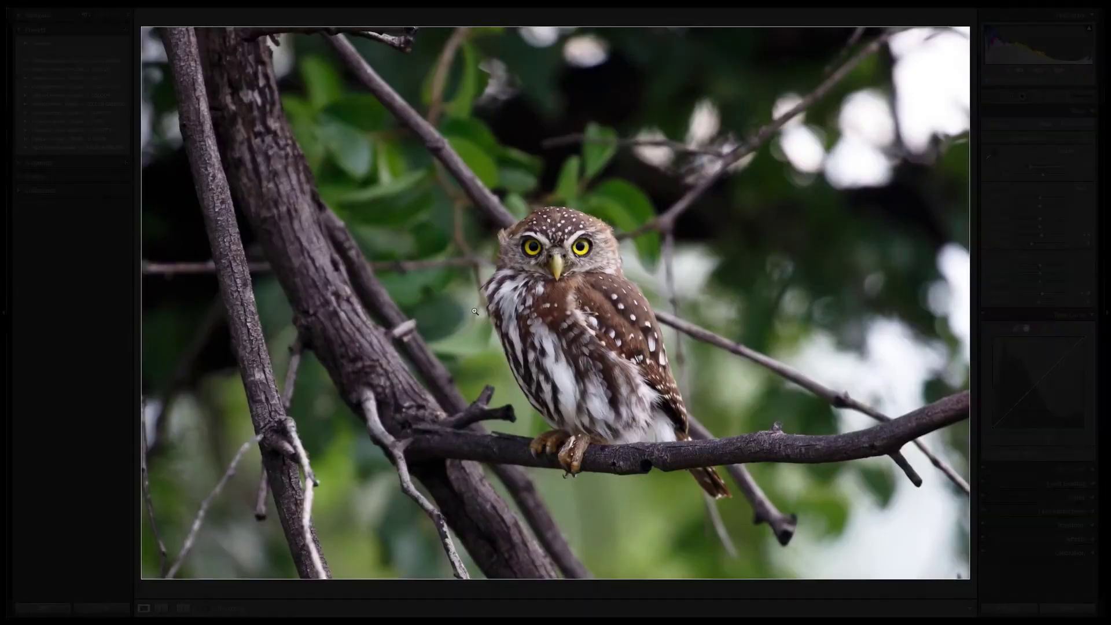
key("l")
key("l")
left_click(70, 130)
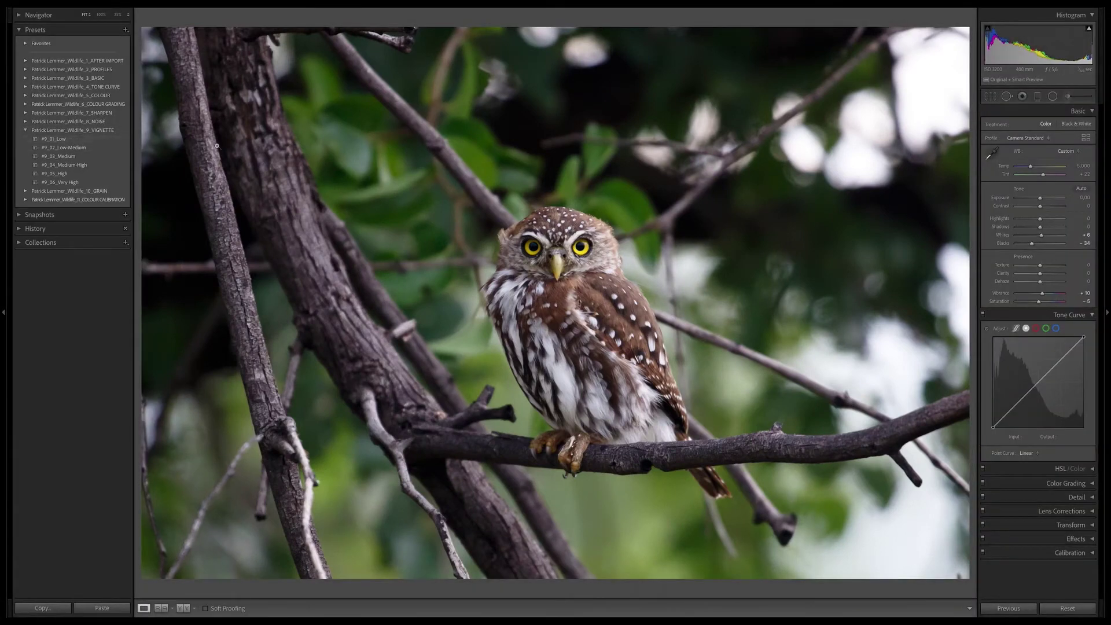
left_click(87, 130)
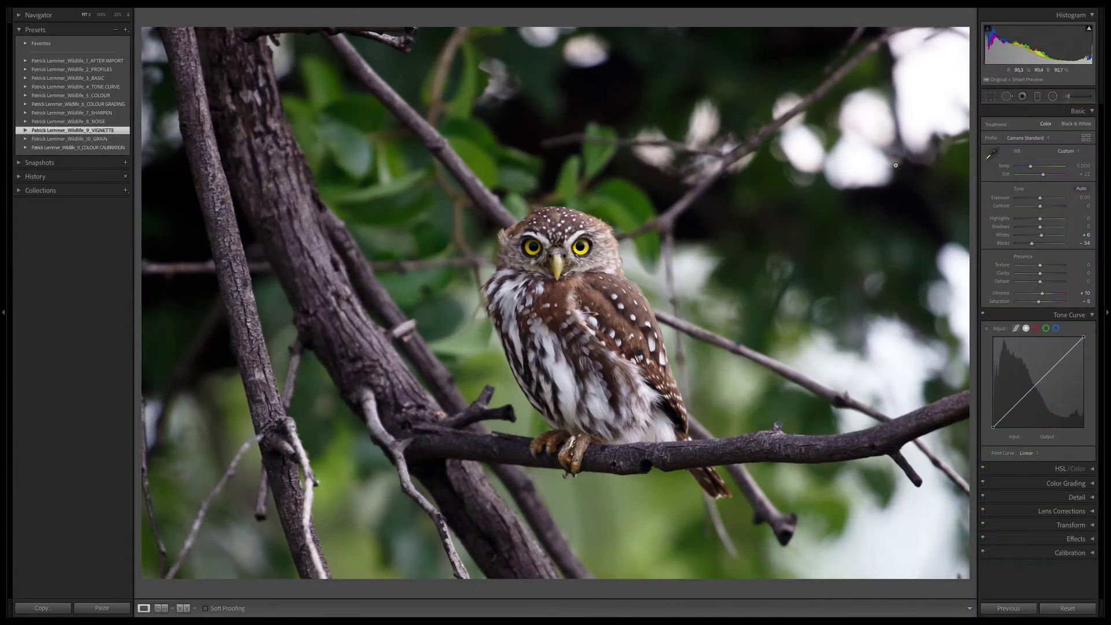
- Draw an inverted radial filter around the photo, limited to luminance range 48–89
key("shift+m")
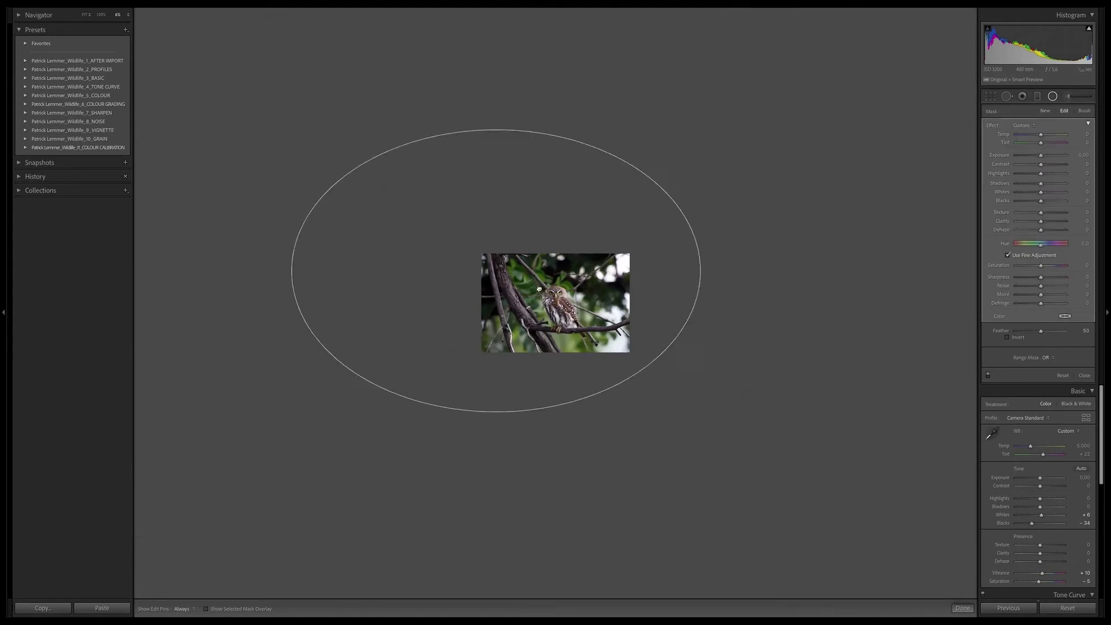
left_click_drag(558, 304, 783, 305)
left_click(1049, 358)
left_click(1057, 376)
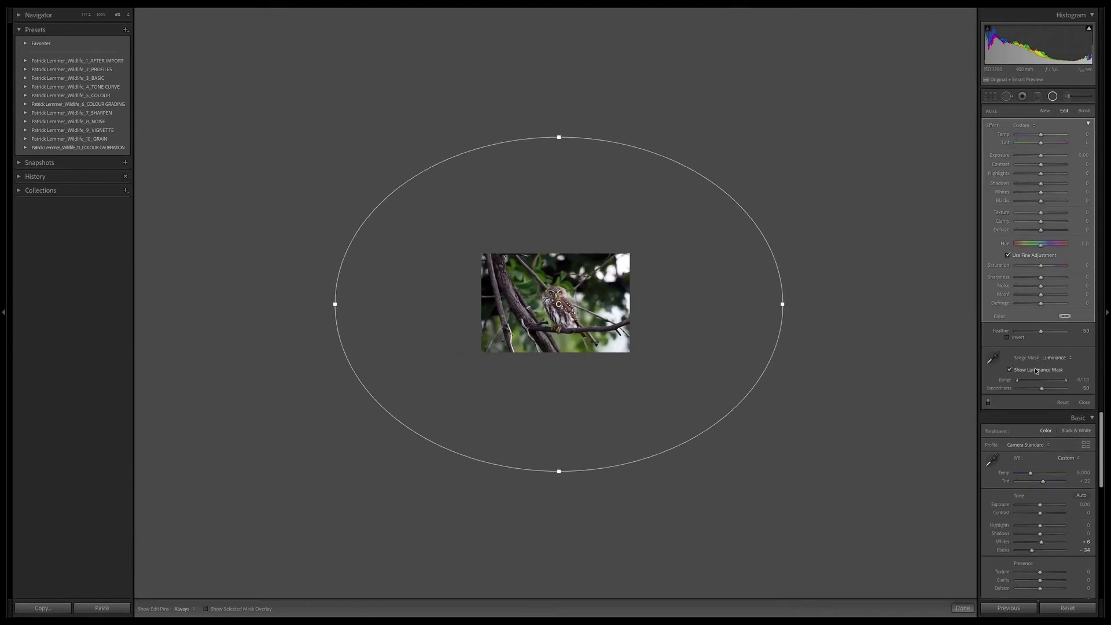
left_click(1010, 370)
left_click(1008, 337)
key("z")
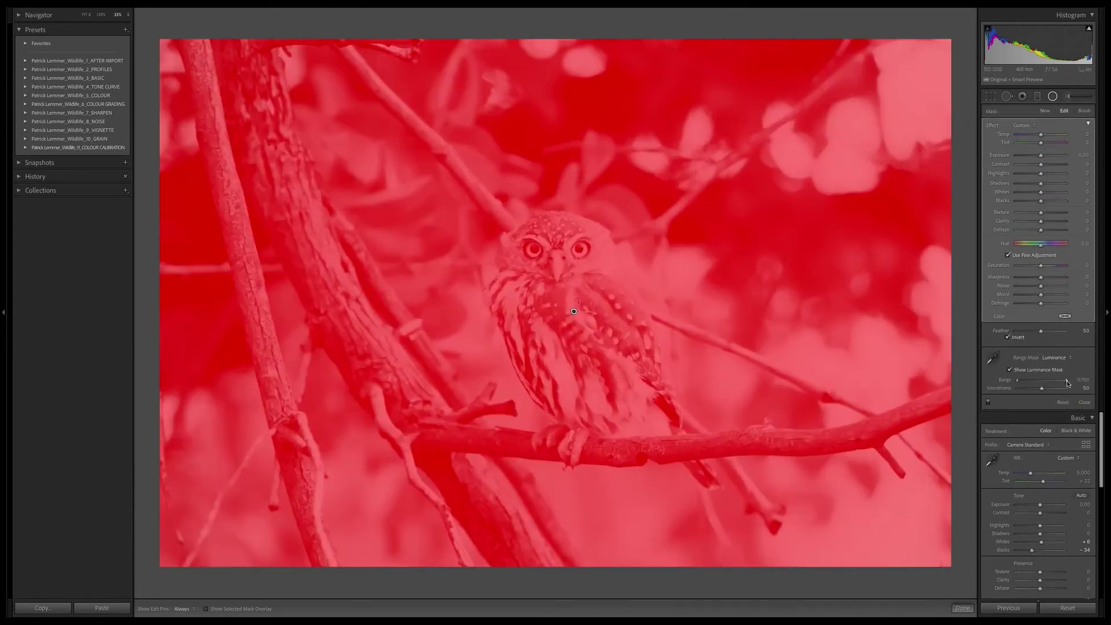
mouse_move(1017, 380)
left_mouse_down()
mouse_move(1067, 380)
mouse_move(1057, 383)
left_mouse_up()
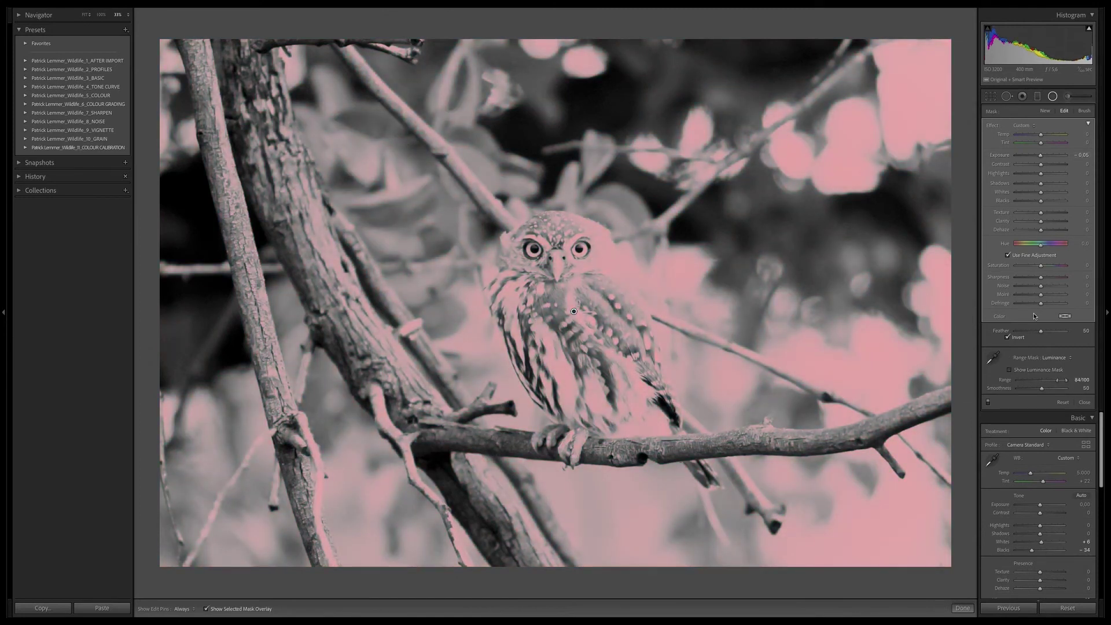
left_click(1010, 369)
- Darken the radial filter to Exposure -0.10 and widen its luminance range to 93/100
key("minus")
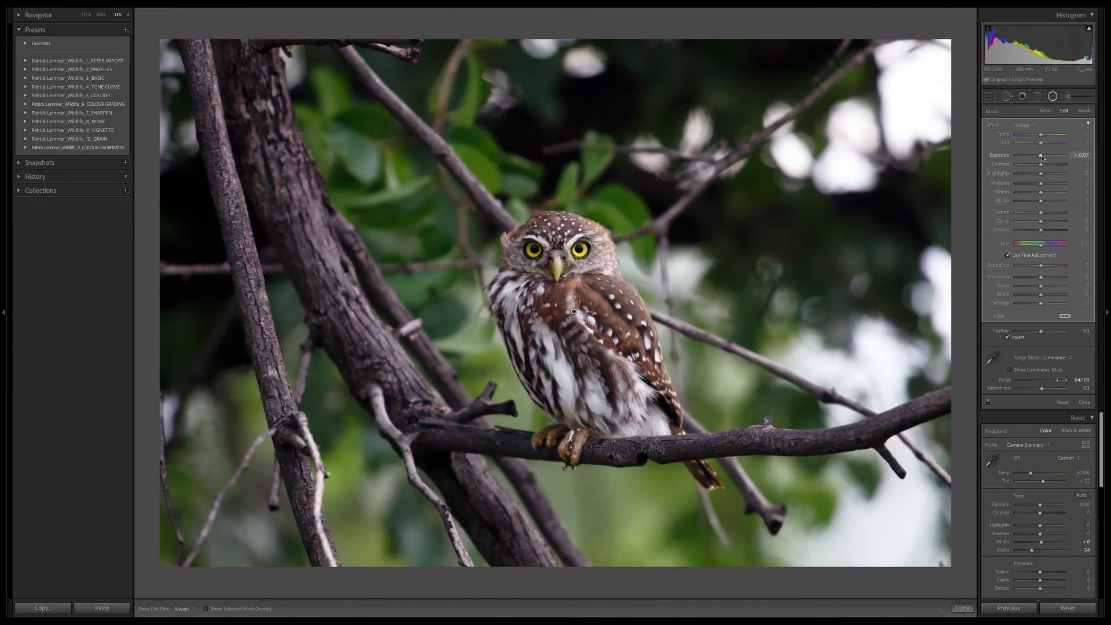
left_click(989, 403)
left_click(1010, 370)
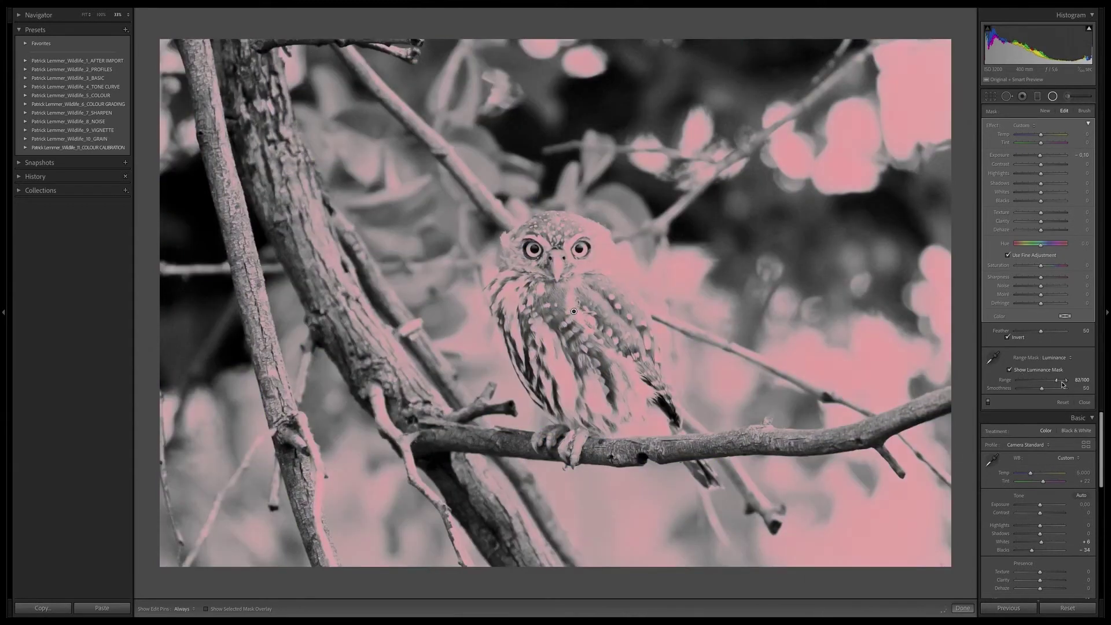
left_click_drag(1063, 384, 1064, 385)
left_click(988, 404)
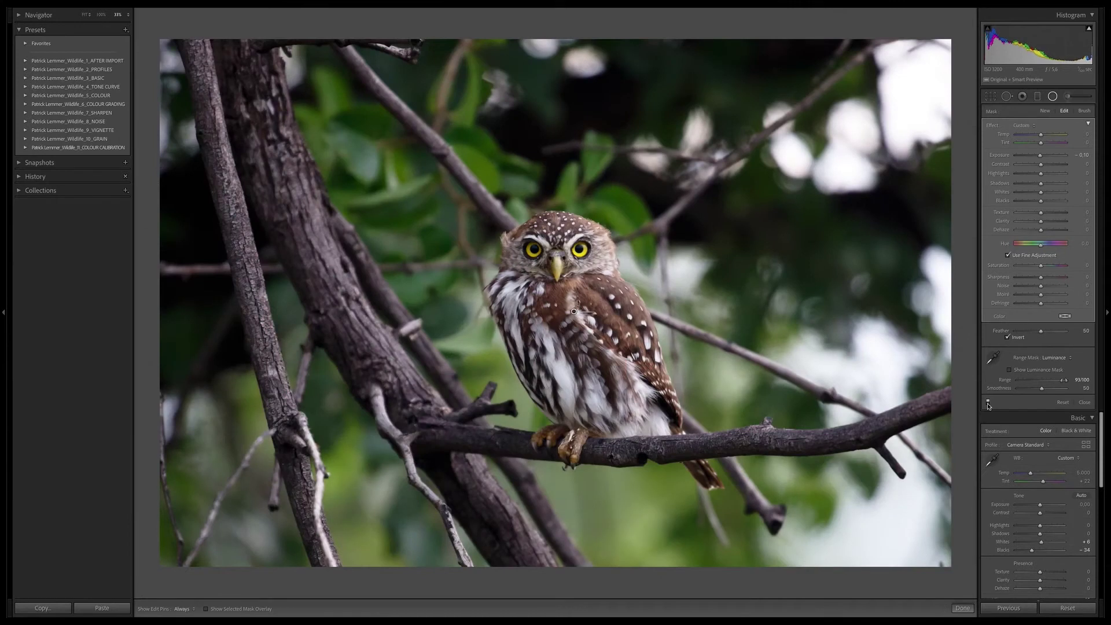
- Duplicate the existing radial filter
left_click(962, 608)
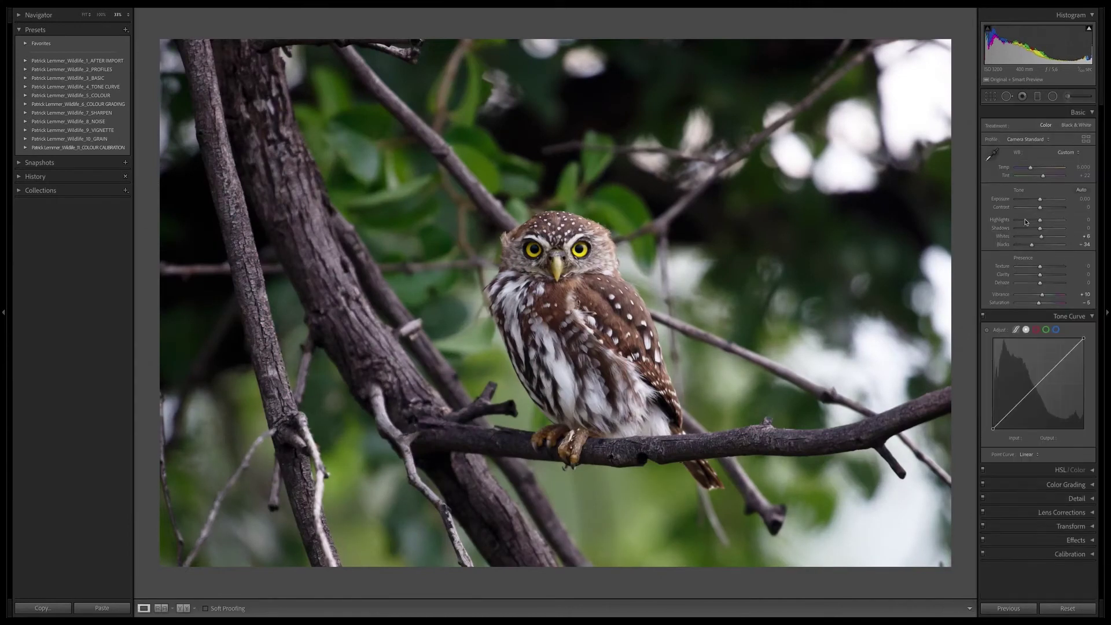
left_click(1053, 96)
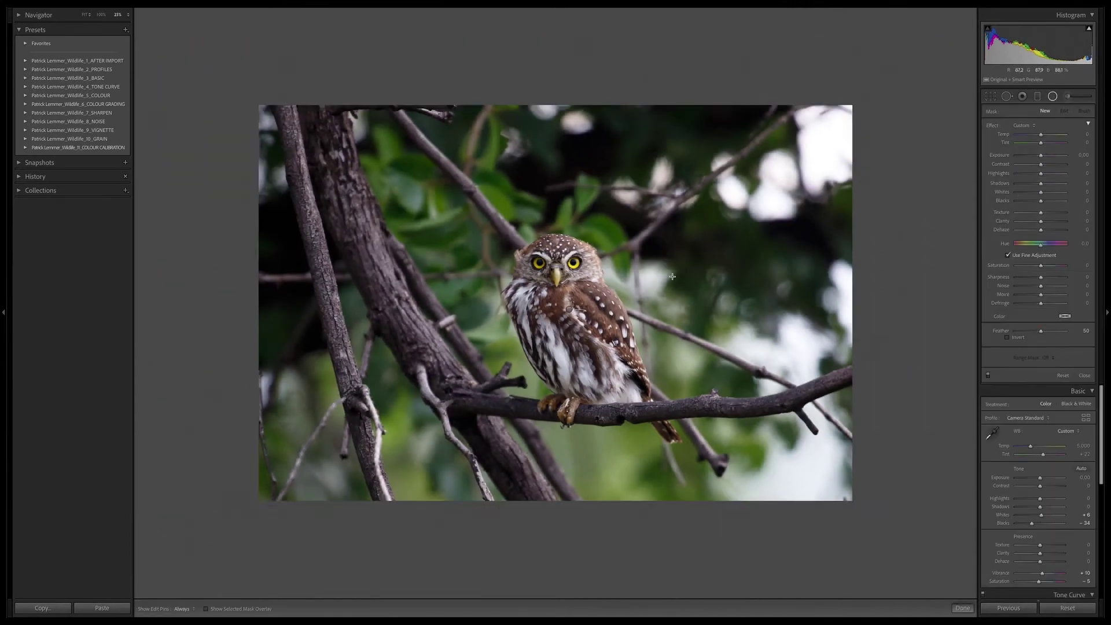
key("ctrl+minus")
key("ctrl+minus")
key("ctrl+minus")
right_click(559, 303)
left_click(562, 307)
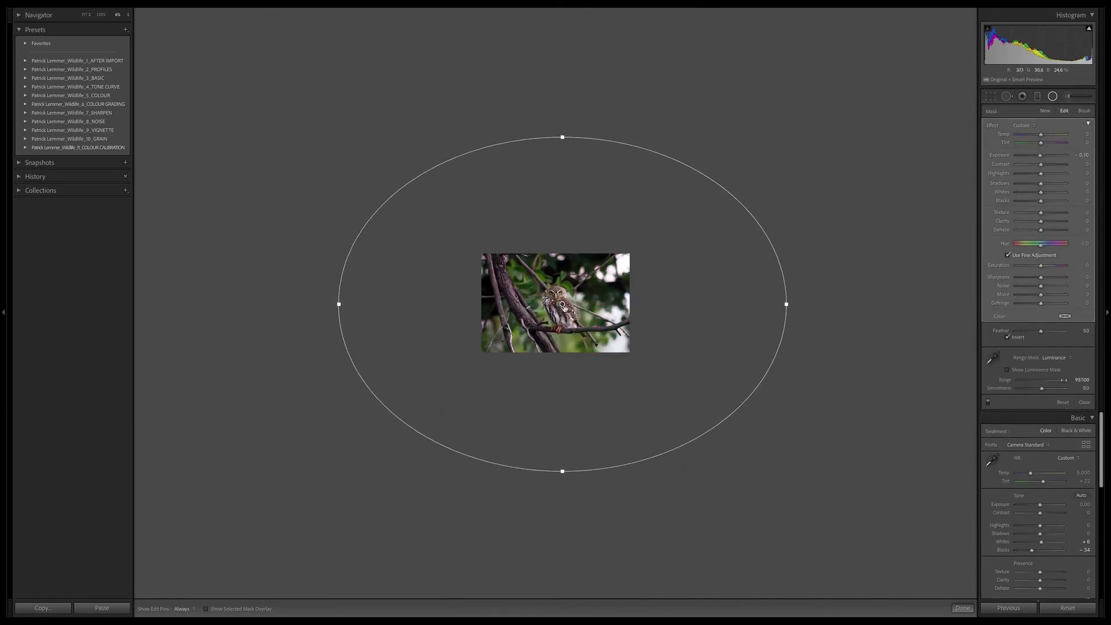
key("ctrl+plus")
- Reset the copy's exposure, then set its luminance range to 40/72 and exposure to 0.20
double_click(1002, 157)
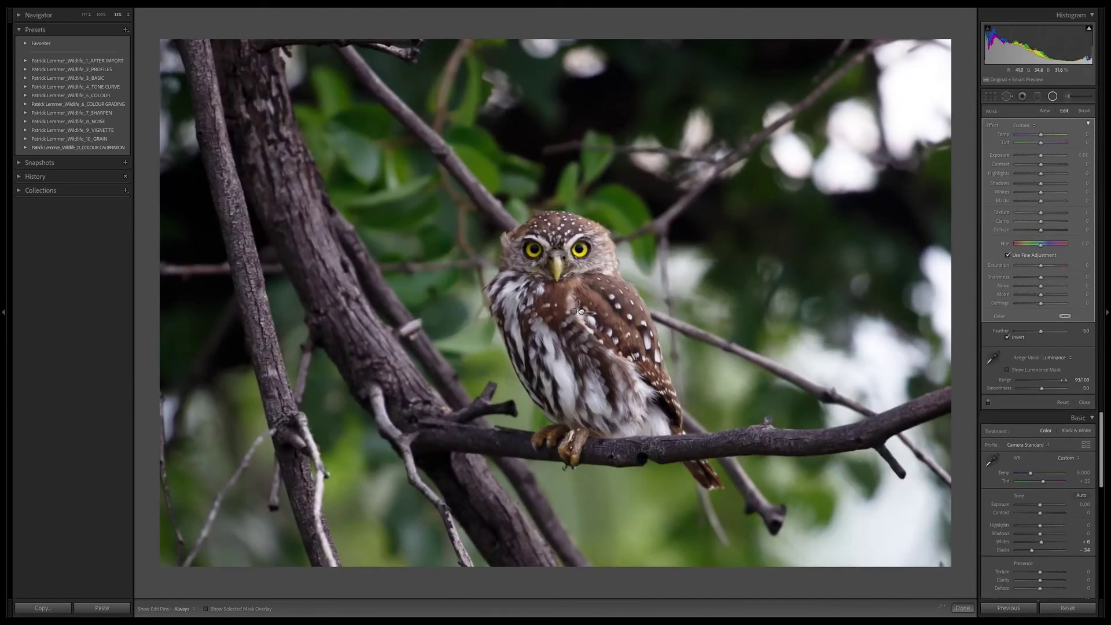
left_click(1008, 370)
left_click_drag(1062, 380, 1058, 384)
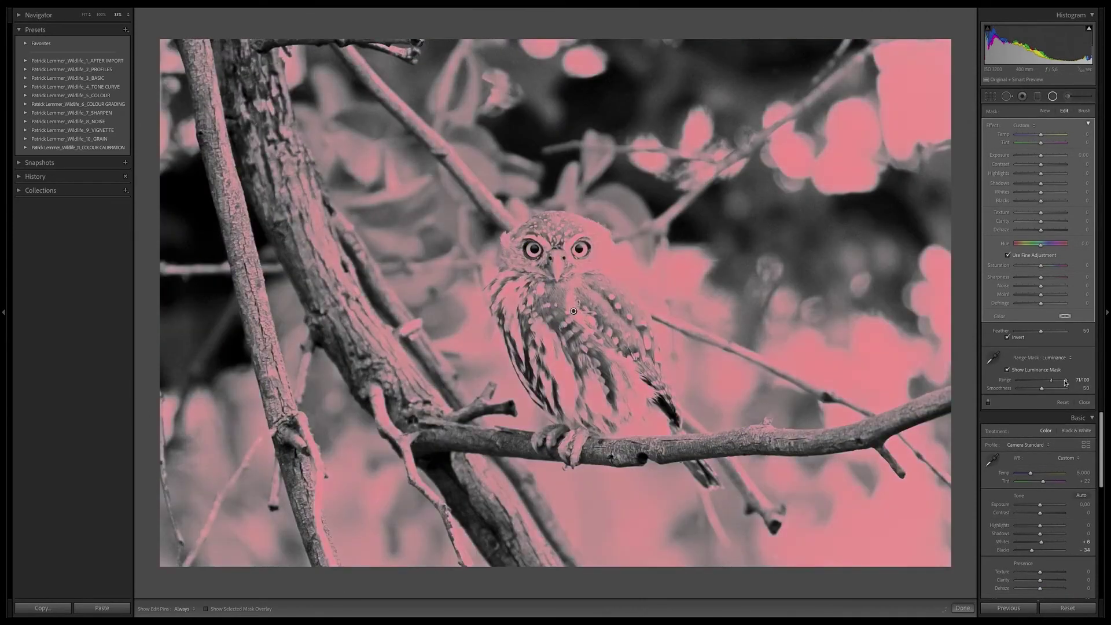
scroll(1051, 333, "up", 1)
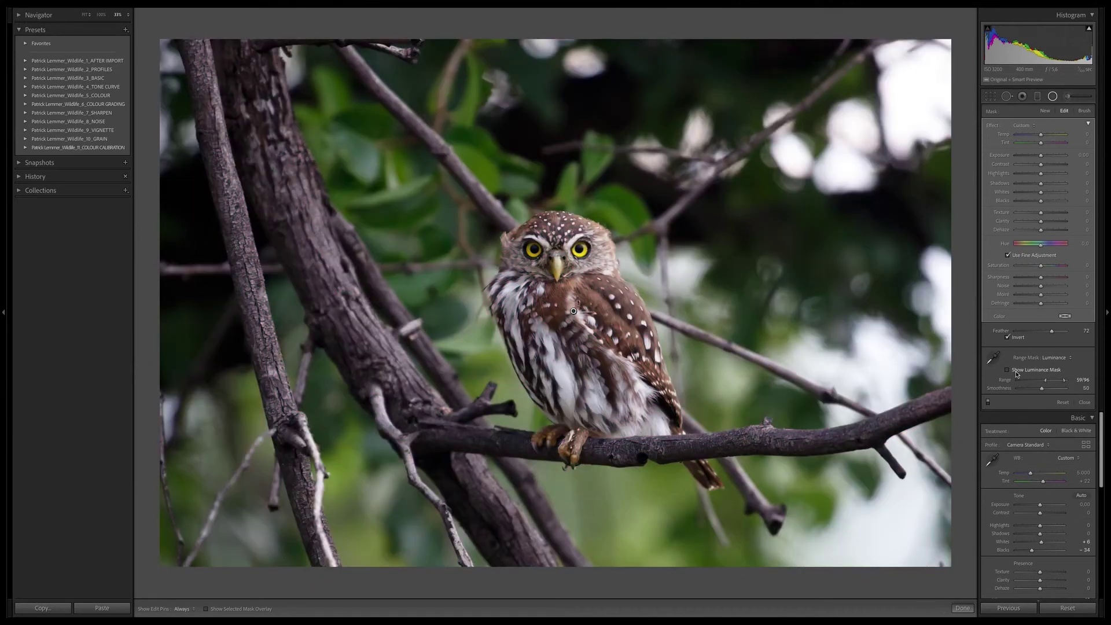
left_click(1064, 382)
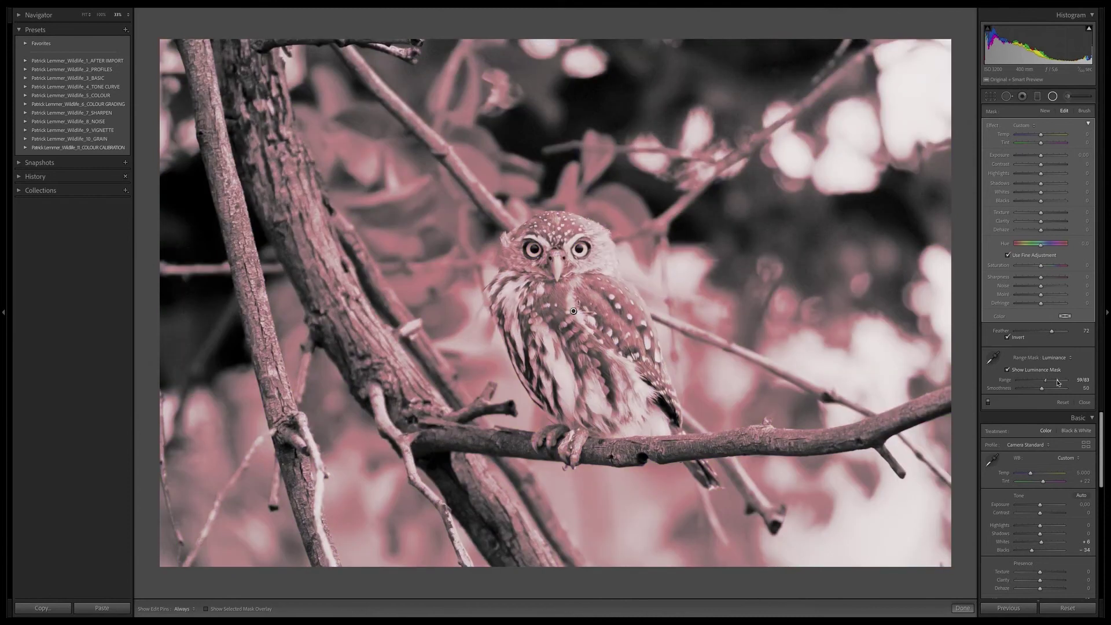
mouse_move(1063, 383)
left_mouse_down()
mouse_move(1034, 386)
mouse_move(1053, 382)
left_mouse_up()
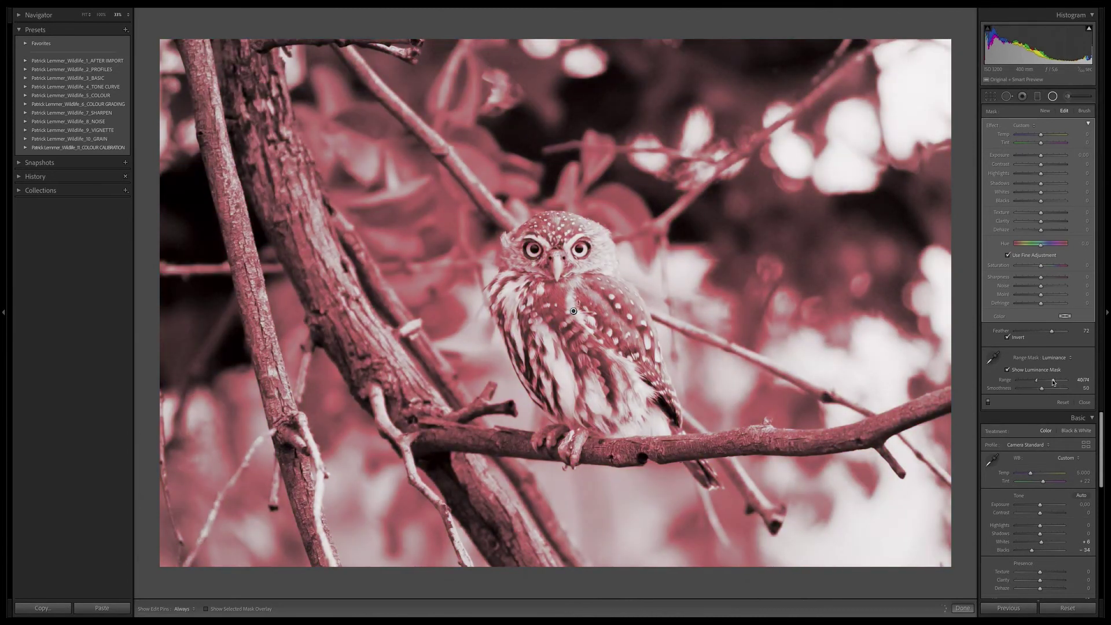
left_click_drag(1041, 155, 1043, 157)
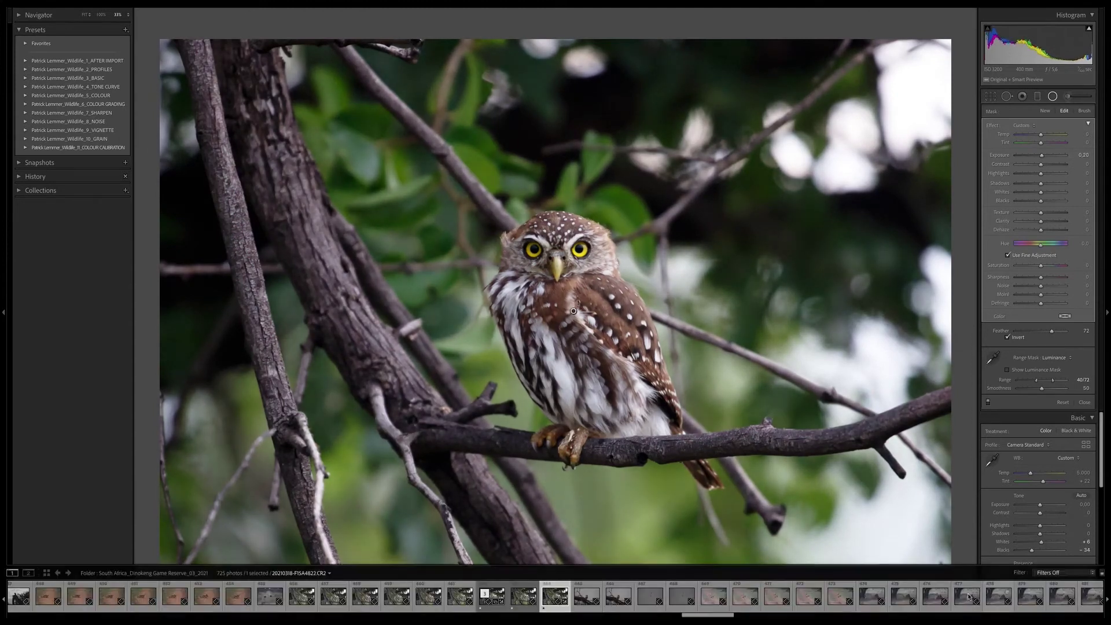
- Finish the radial filters and toggle a before/after comparison
left_click(963, 609)
key("y")
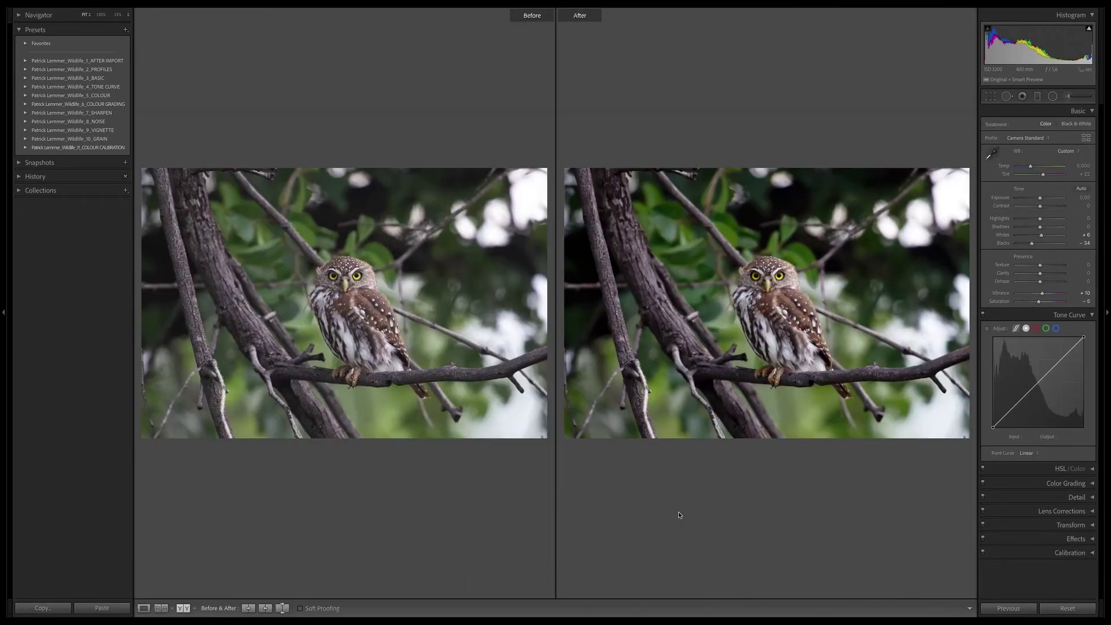
key("y")
- Reset the radial filter's exposure to 0.00, turn its range mask off, and show the overlay
left_click(1053, 96)
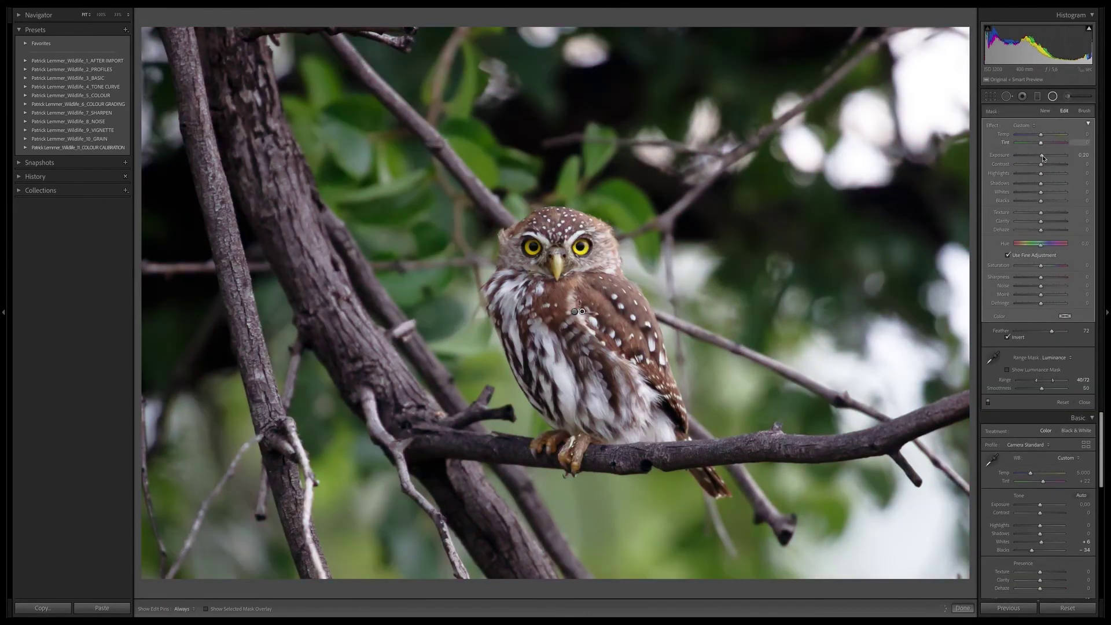
double_click(1042, 155)
left_click(1055, 358)
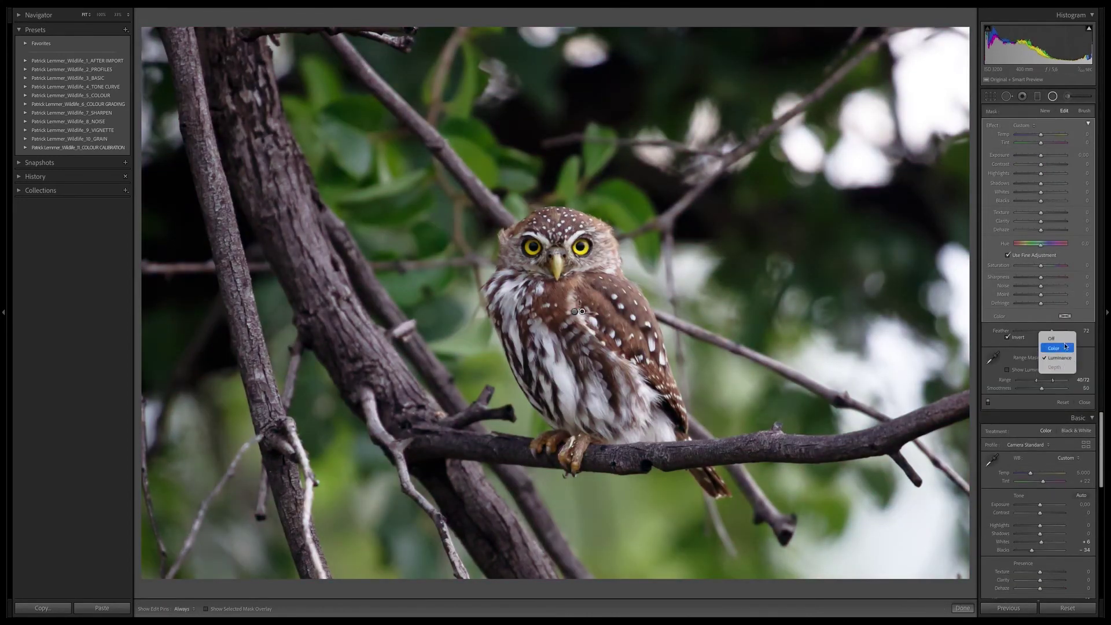
key("o")
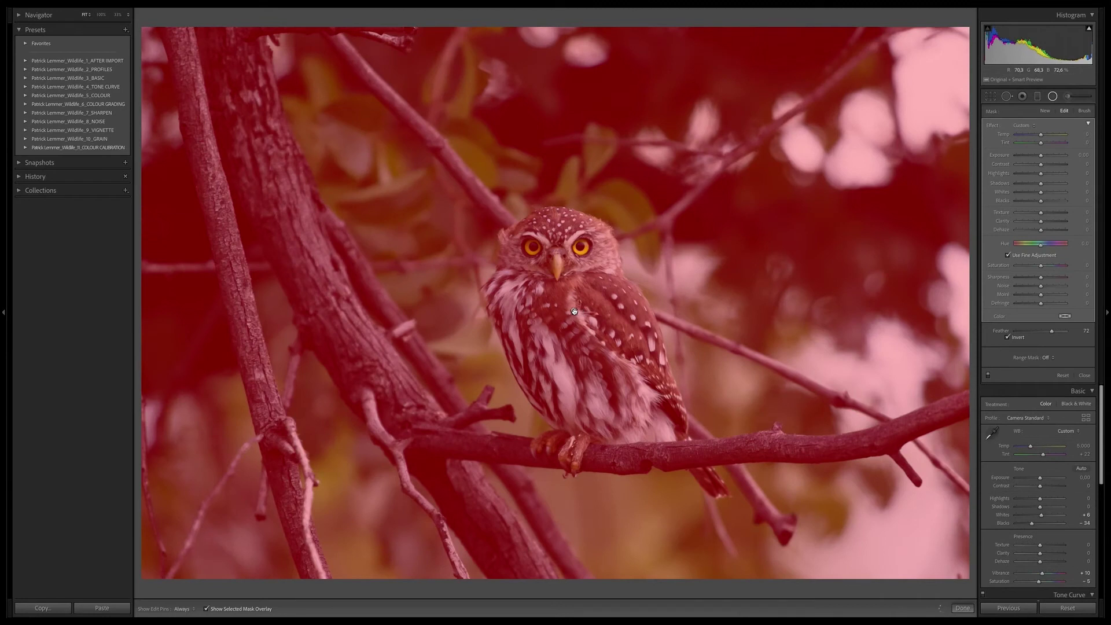
- Shrink and tilt the radial ellipse around the owl at 33% zoom
key("z")
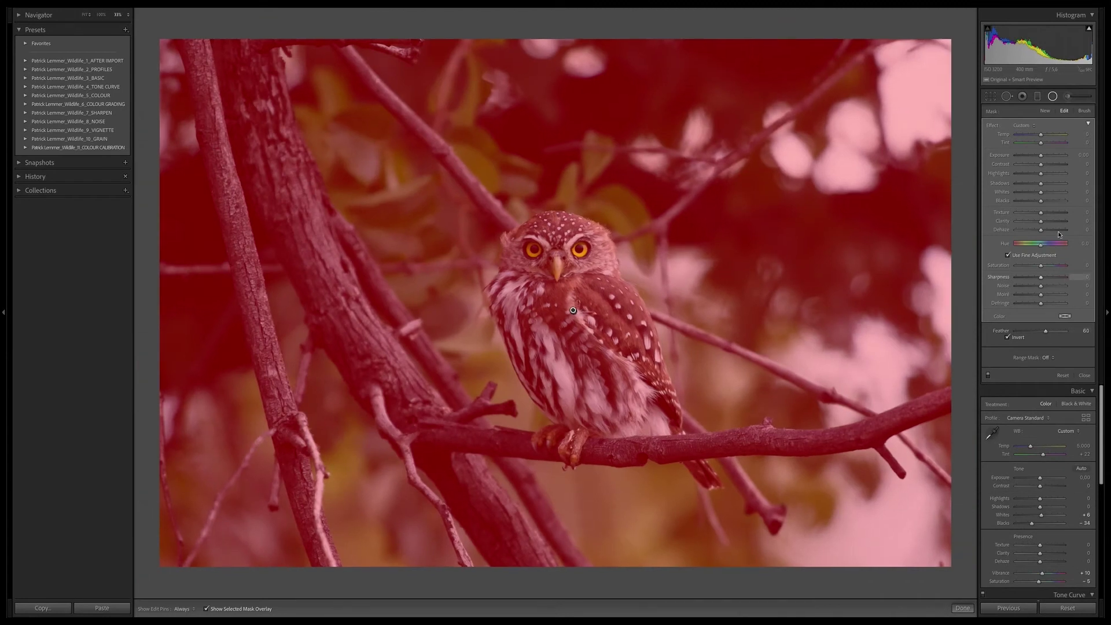
key("o")
key("ctrl+minus")
key("ctrl+minus")
key("ctrl+minus")
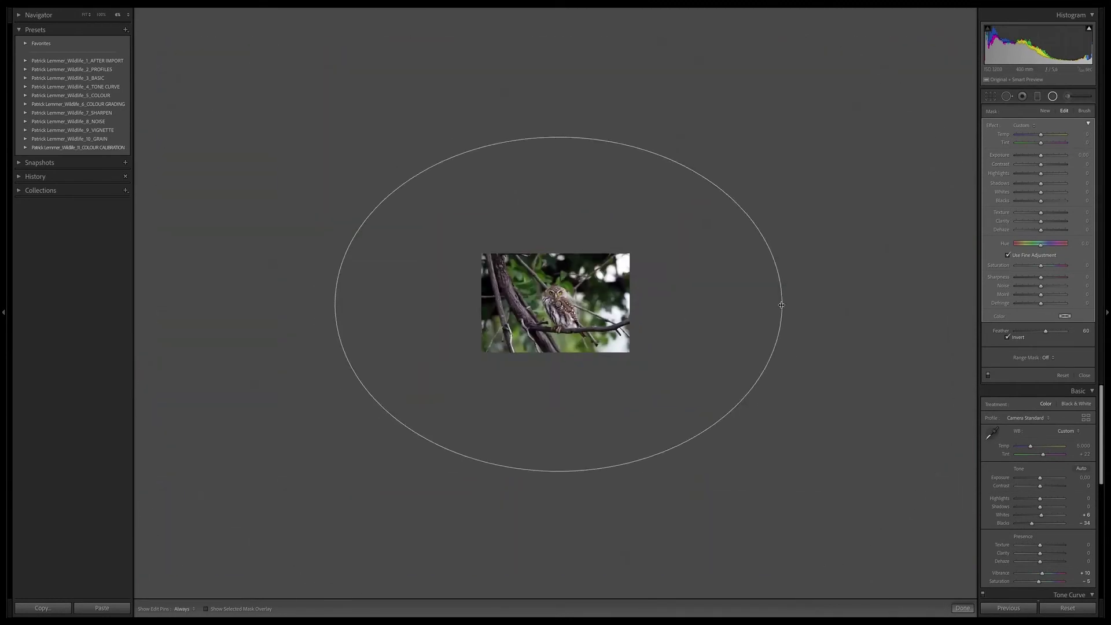
key("z")
left_click_drag(629, 304, 579, 313)
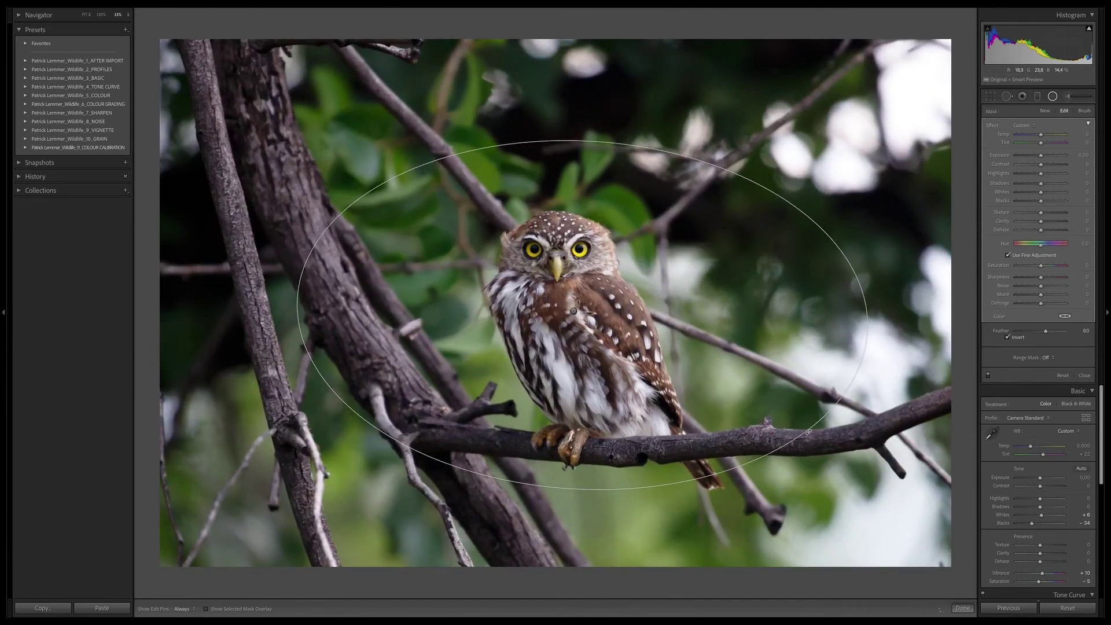
- Restrict the filter by luminance 30/75, feather it to 100, and stretch it taller
left_click(1048, 358)
left_click(1064, 377)
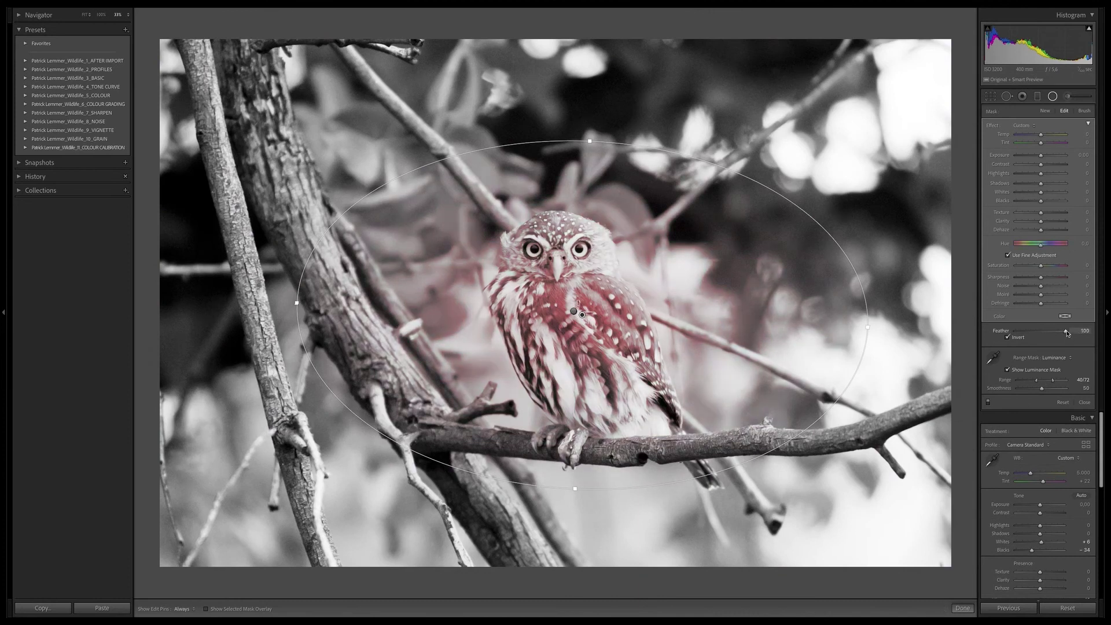
left_click_drag(1064, 335, 1063, 331)
left_click_drag(1037, 380, 1042, 383)
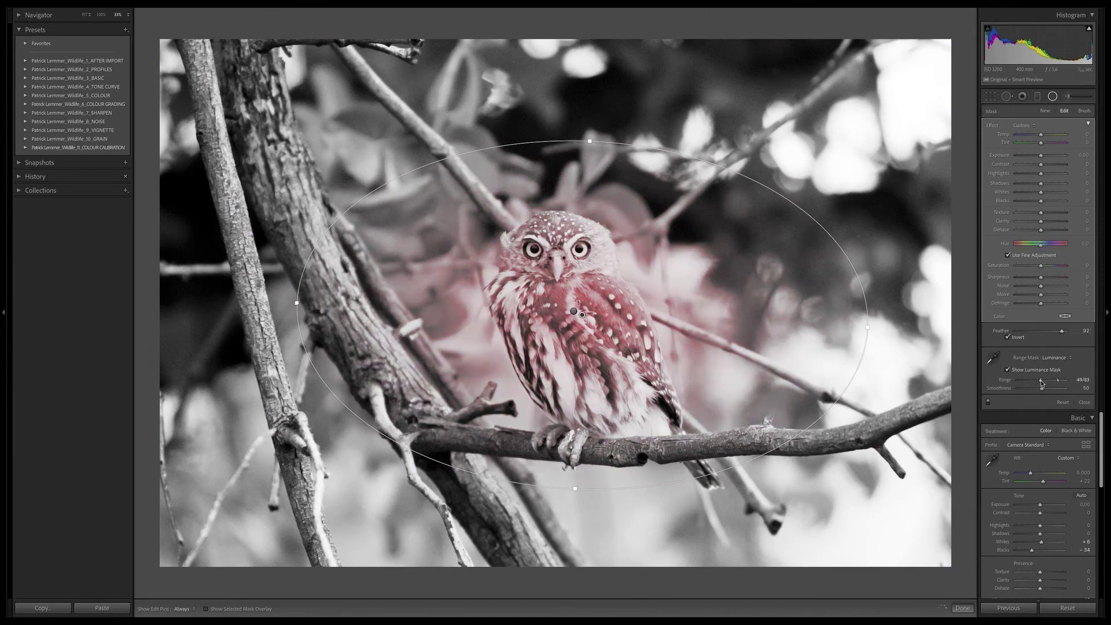
left_click_drag(1062, 332, 1068, 331)
left_click_drag(1058, 381, 1055, 380)
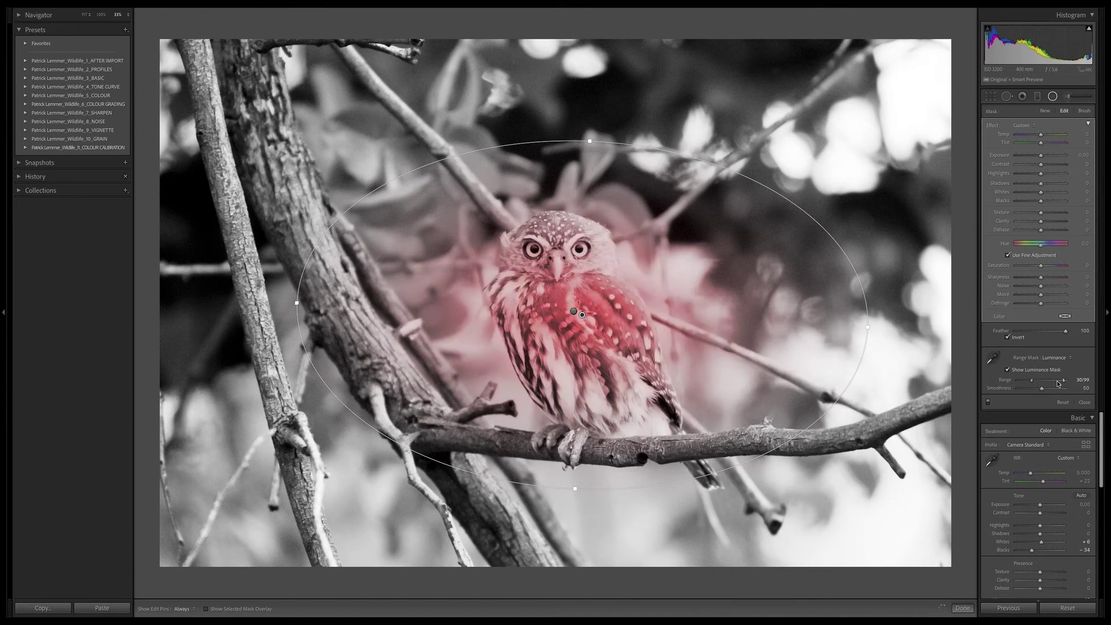
left_click_drag(590, 140, 587, 79)
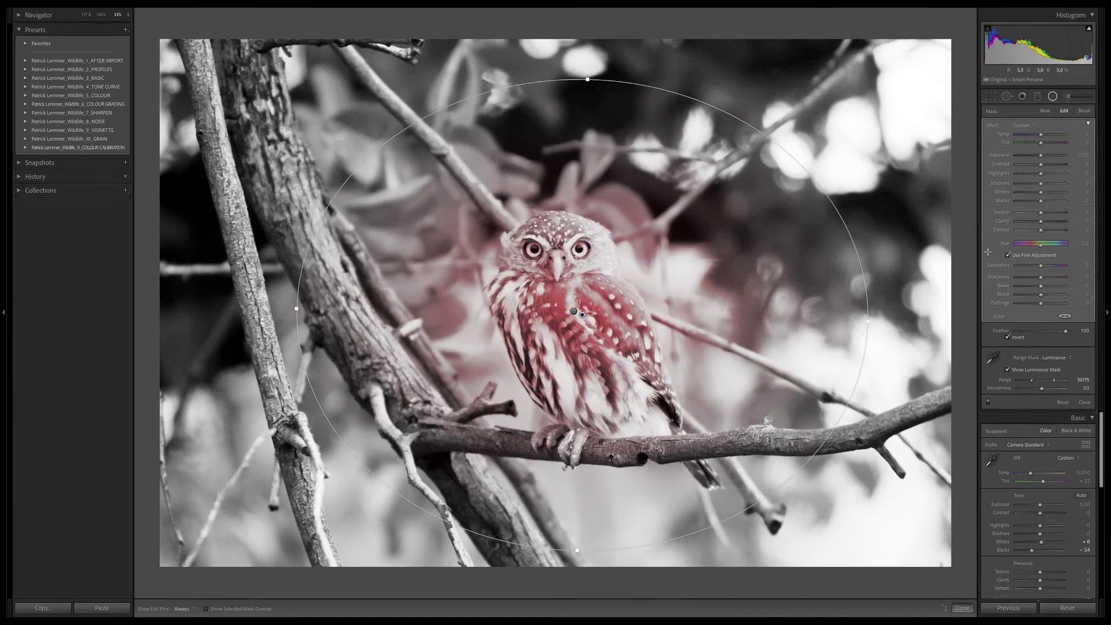
- Hide the luminance mask preview and raise the owl filter's exposure to 0.24
left_click(1031, 372)
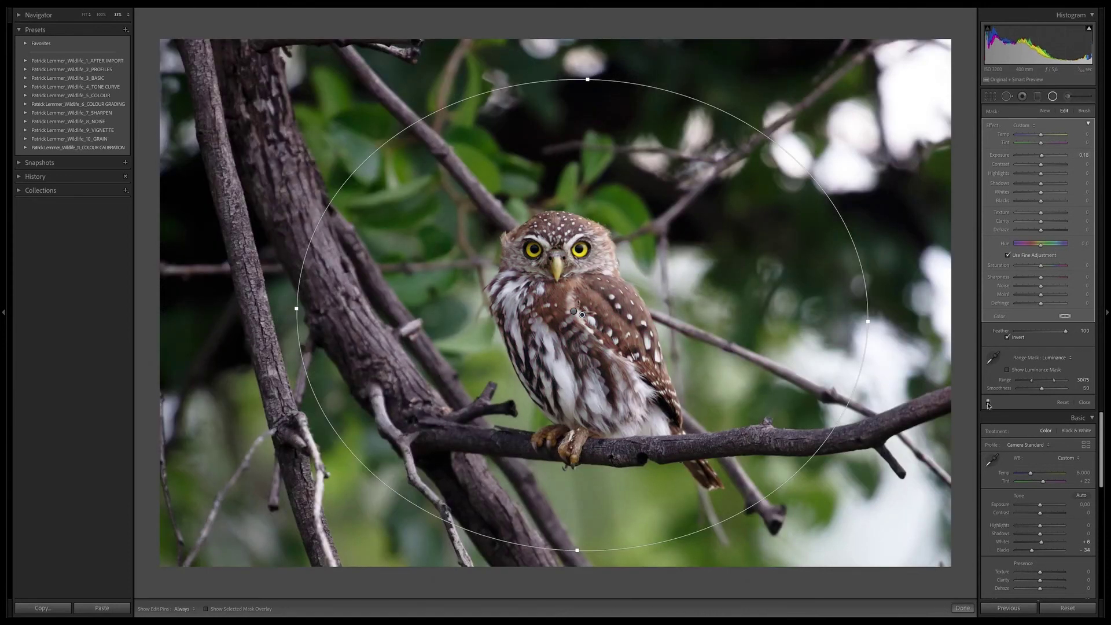
left_click_drag(1043, 157, 1046, 157)
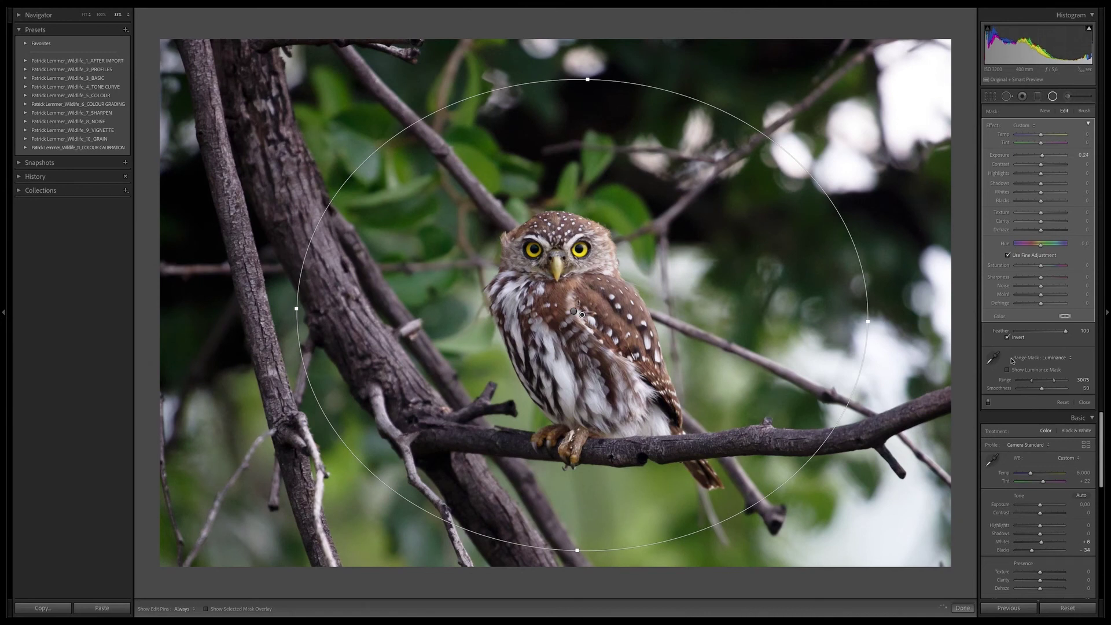